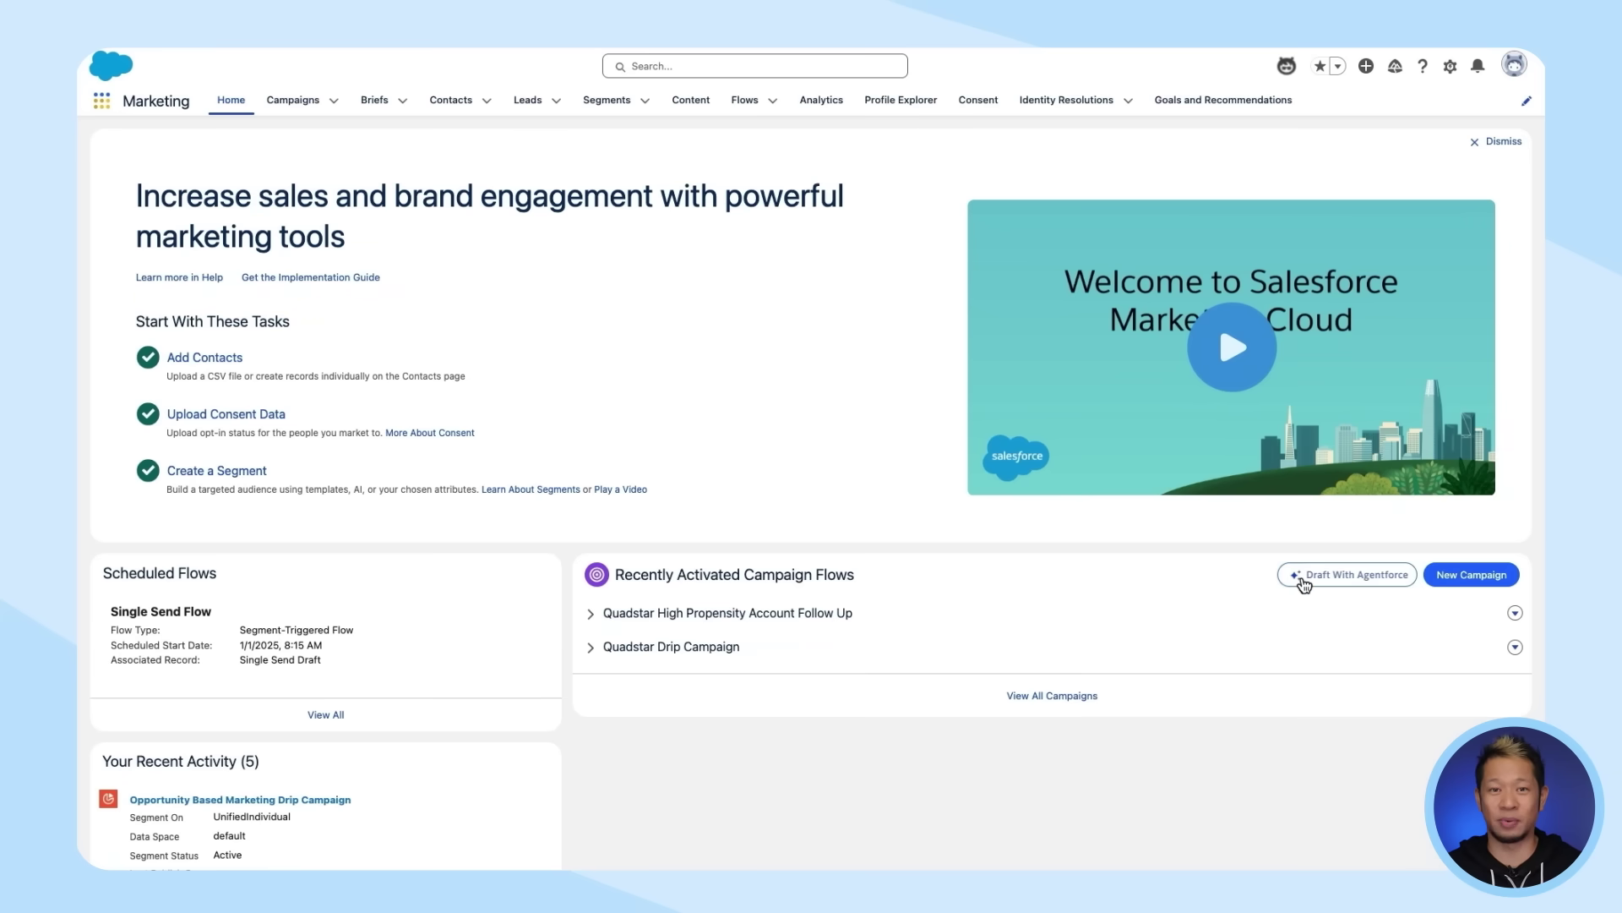
Submit the Quadstar Live! objective to Agentforce, save the generated brief, and create the Invite Campaign.
click(1304, 581)
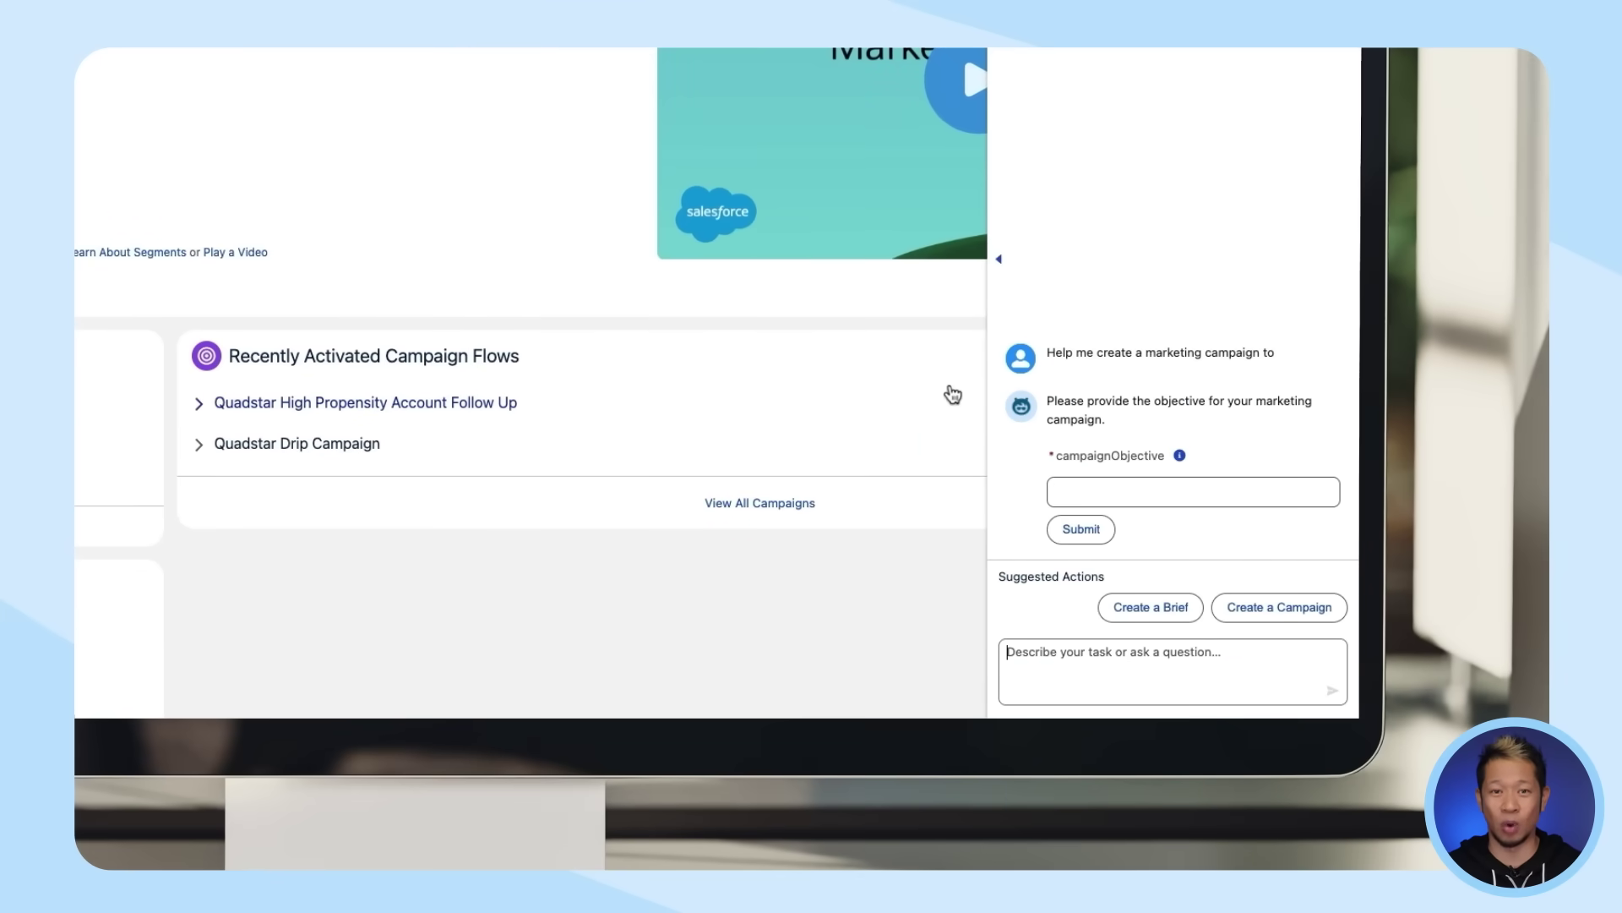
click(1071, 489)
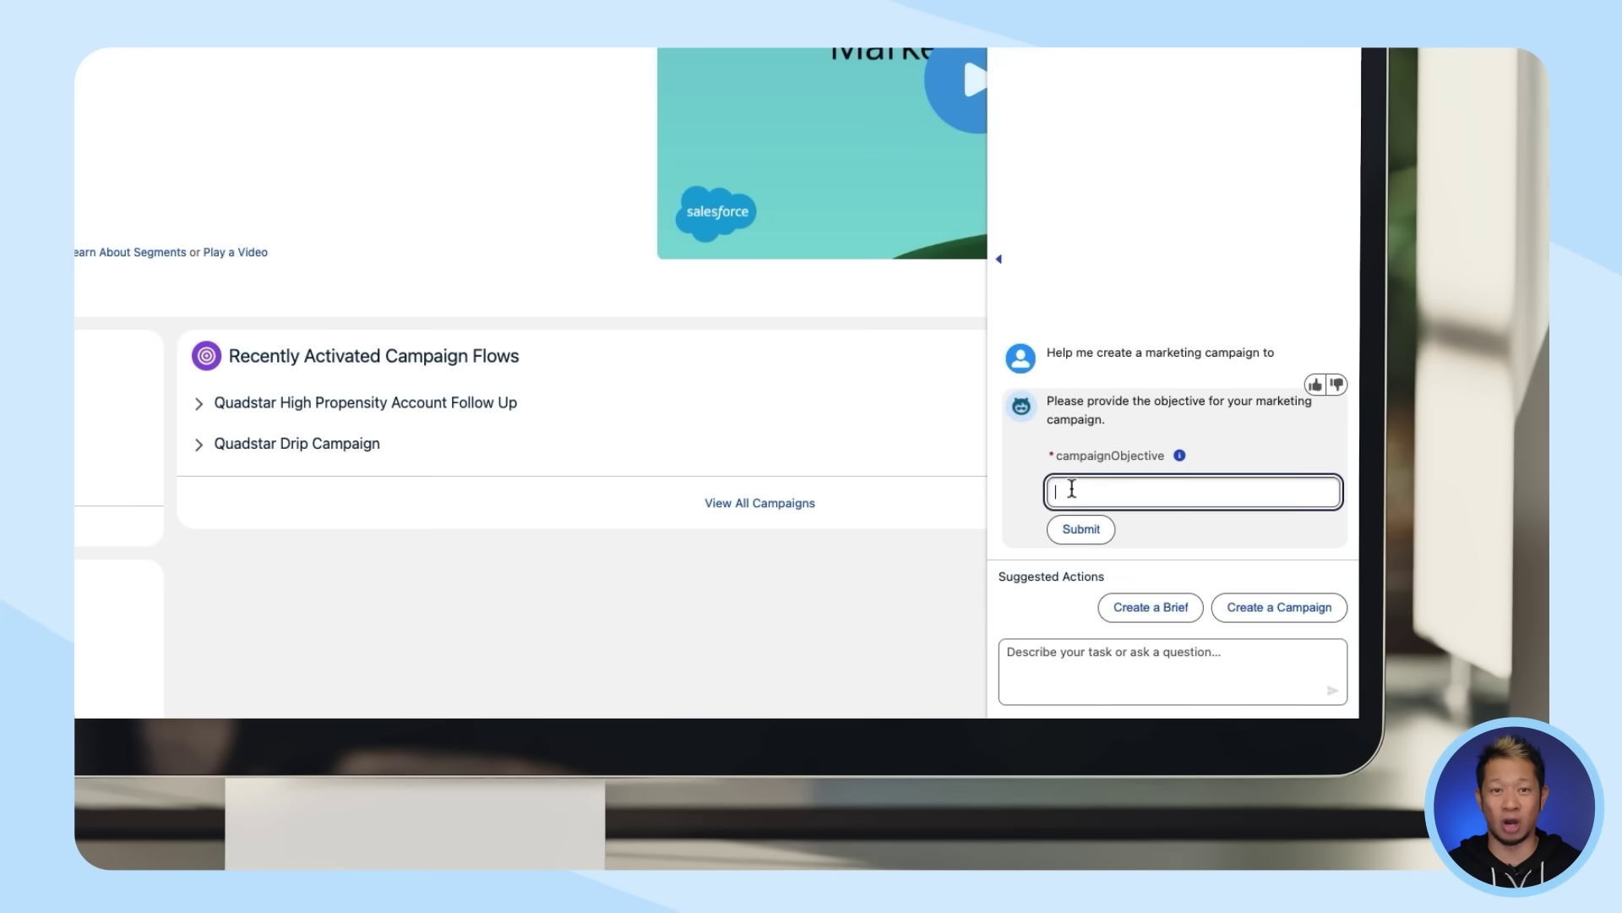
text(Create a campaign for our Quadstar Live! event)
click(1083, 530)
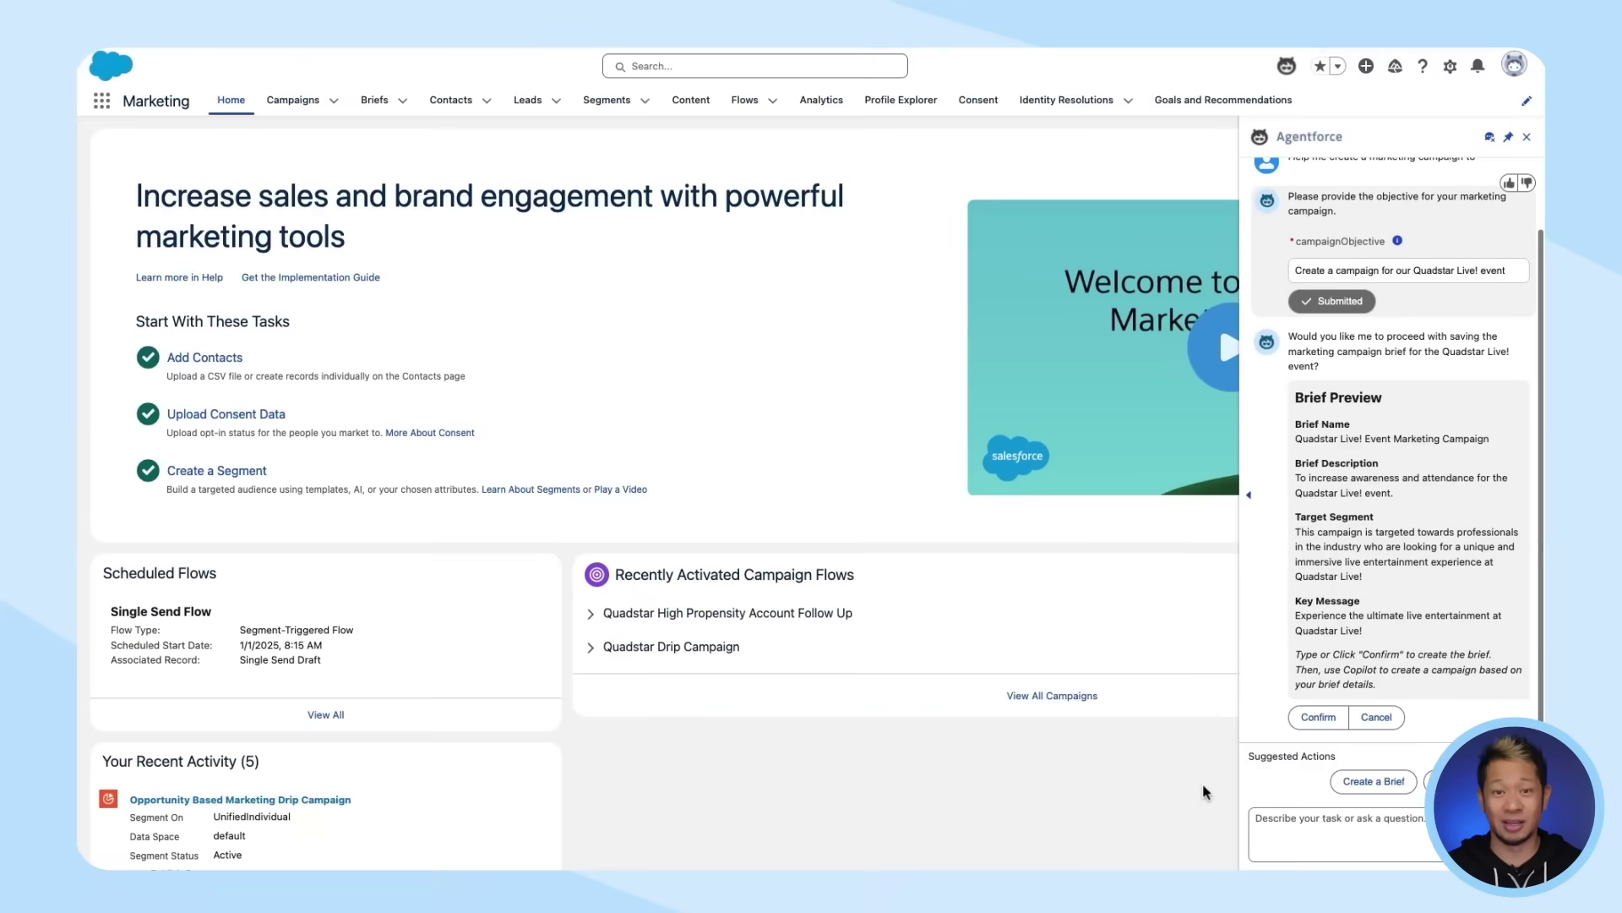
click(1314, 725)
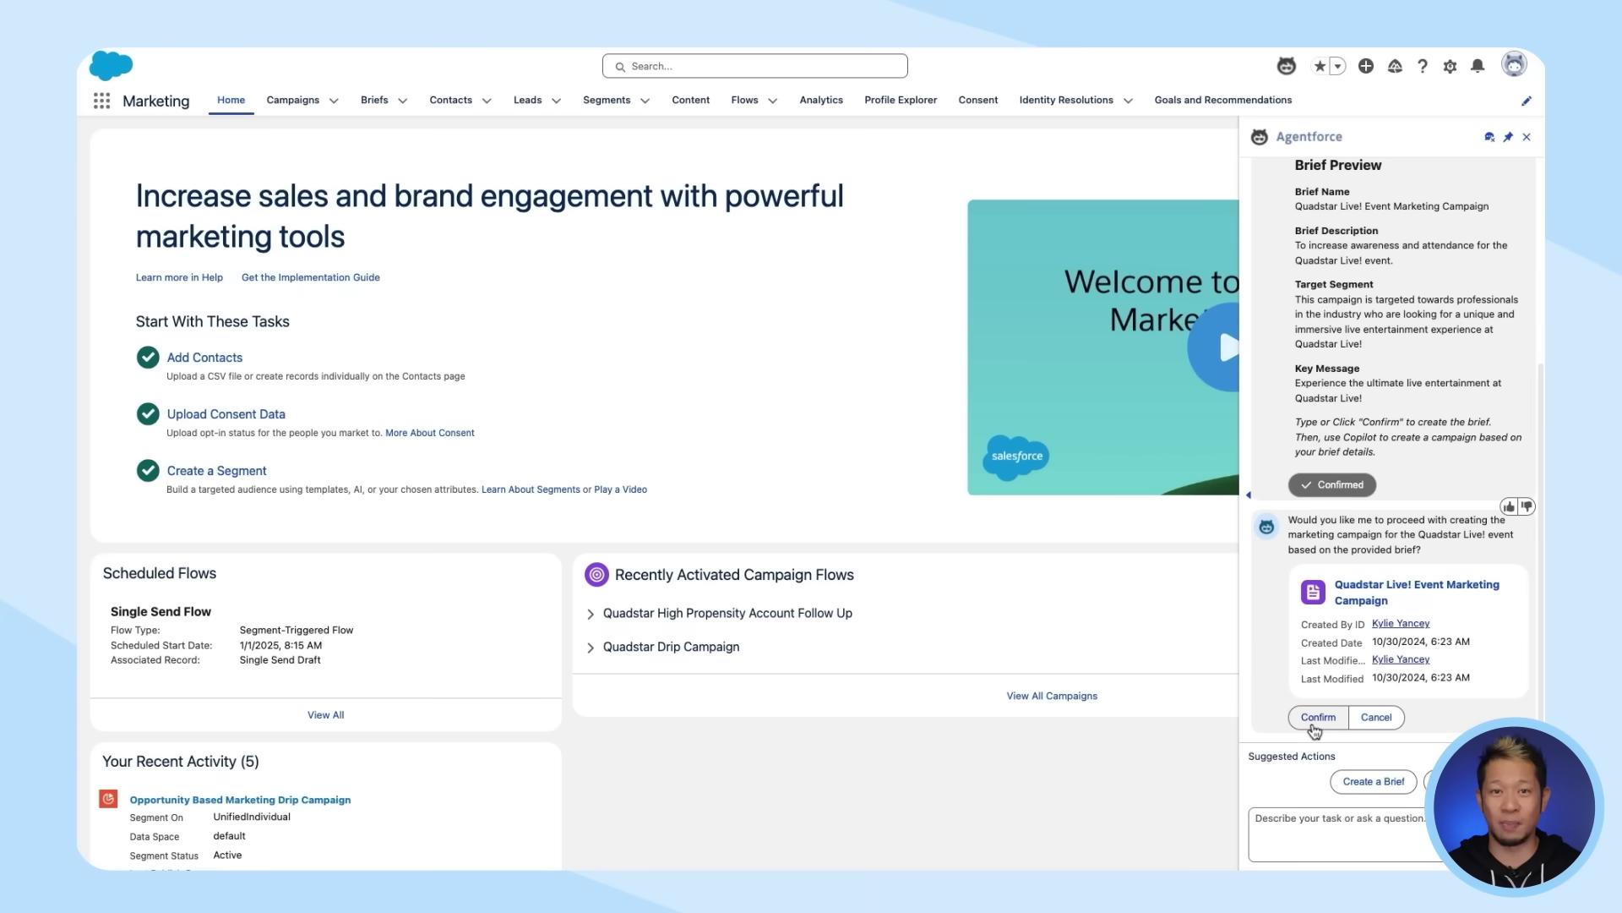
click(1314, 724)
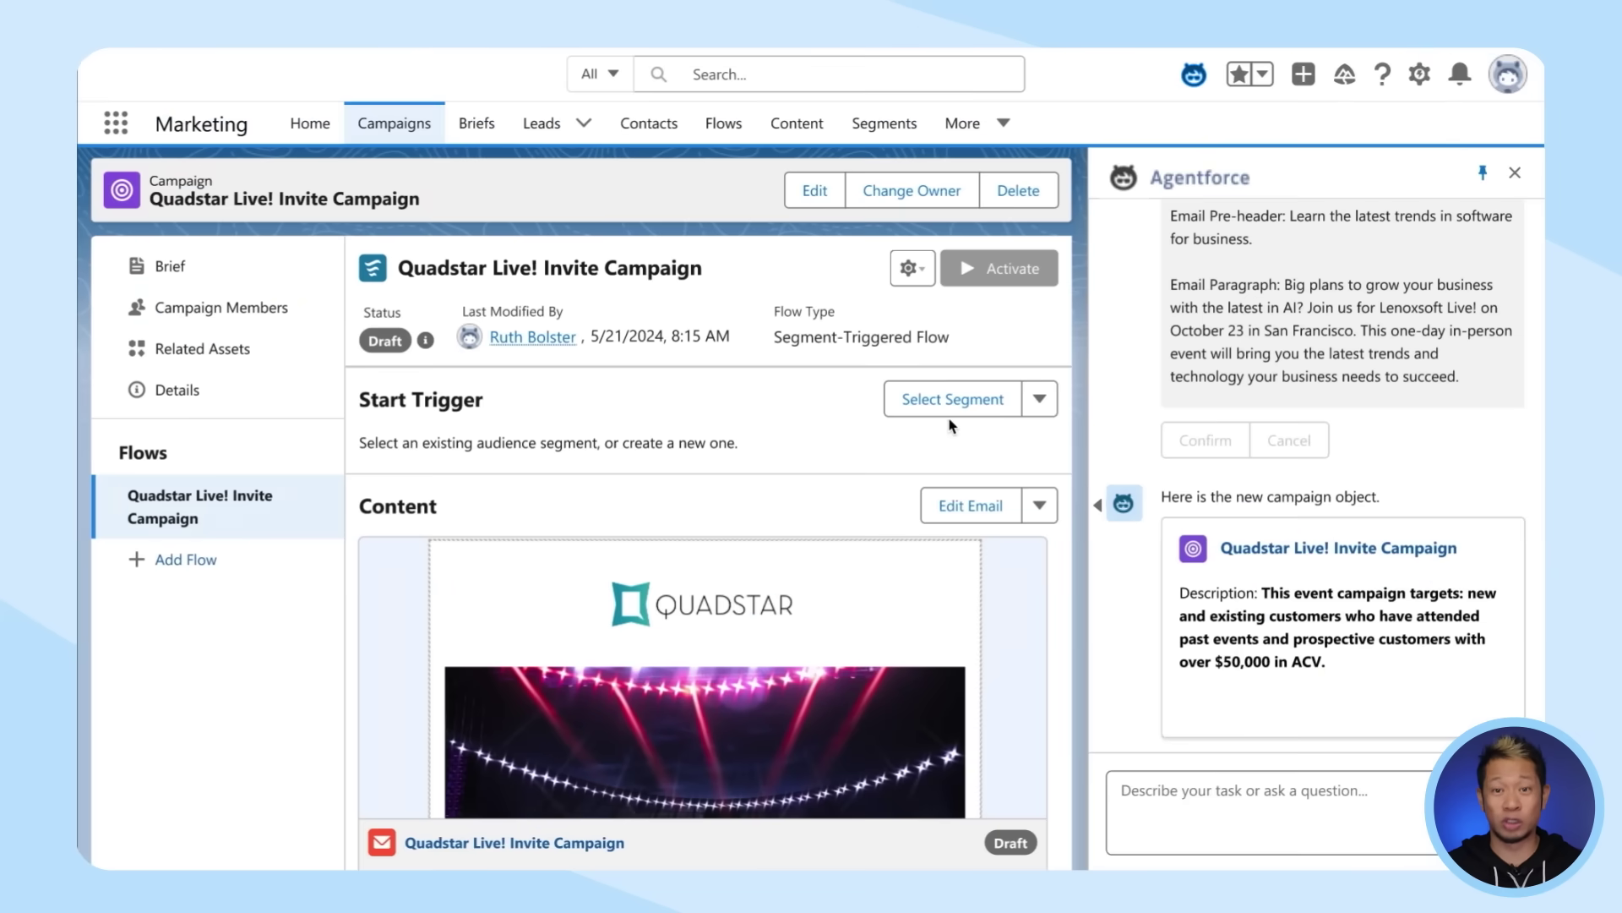
In the invite email, swap the body paragraph for an Agentforce variation about cutting-edge technology and innovation.
click(973, 512)
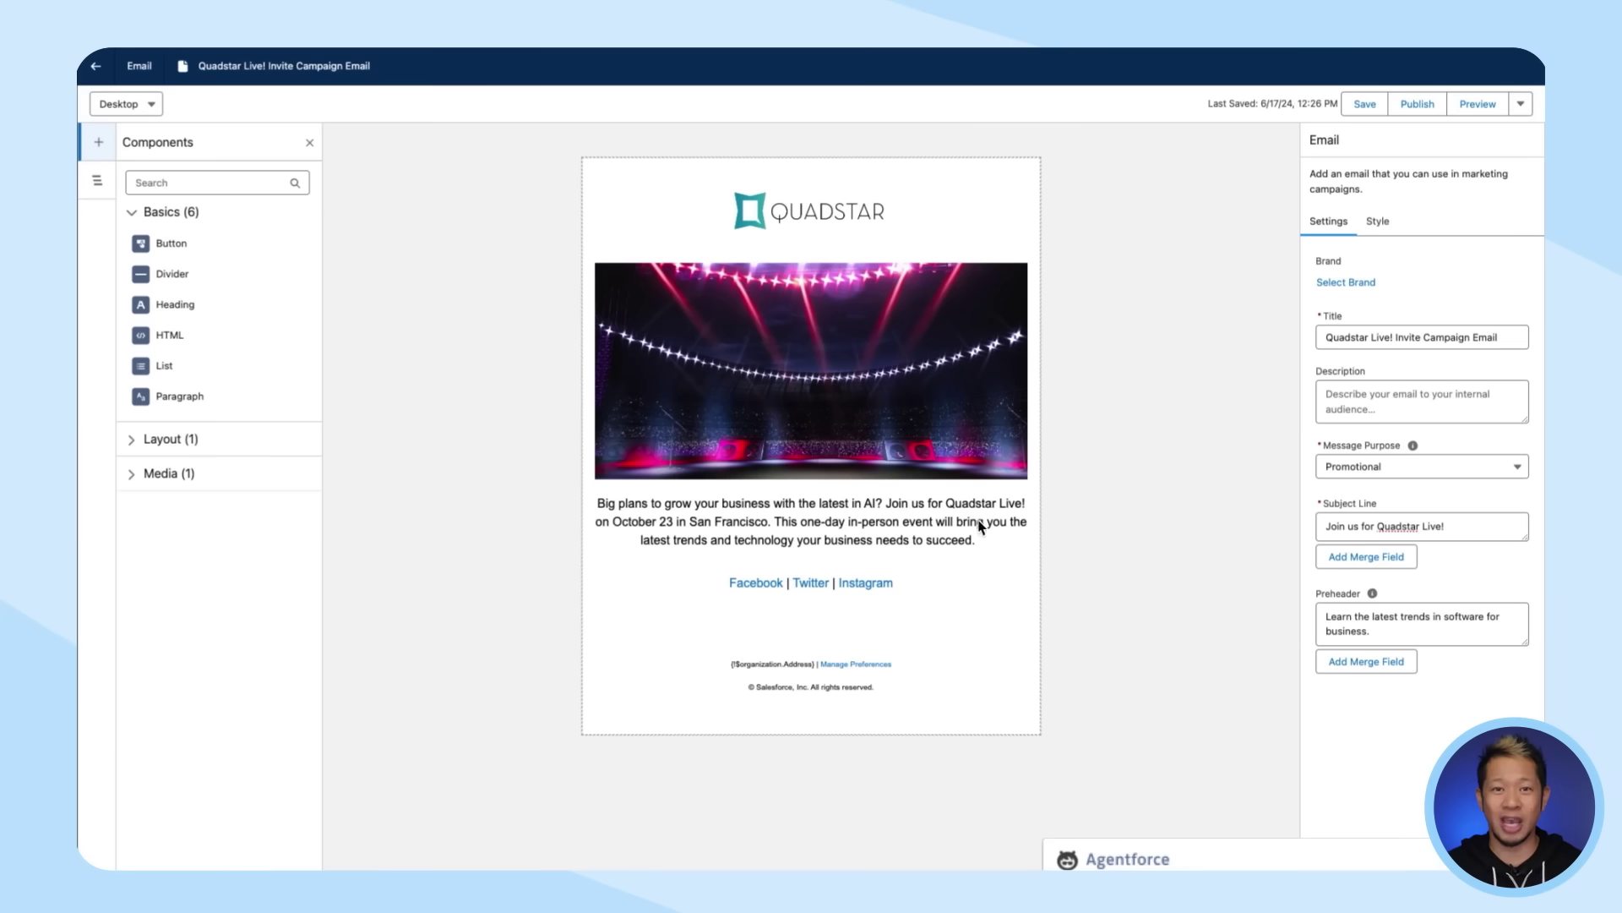
click(1149, 858)
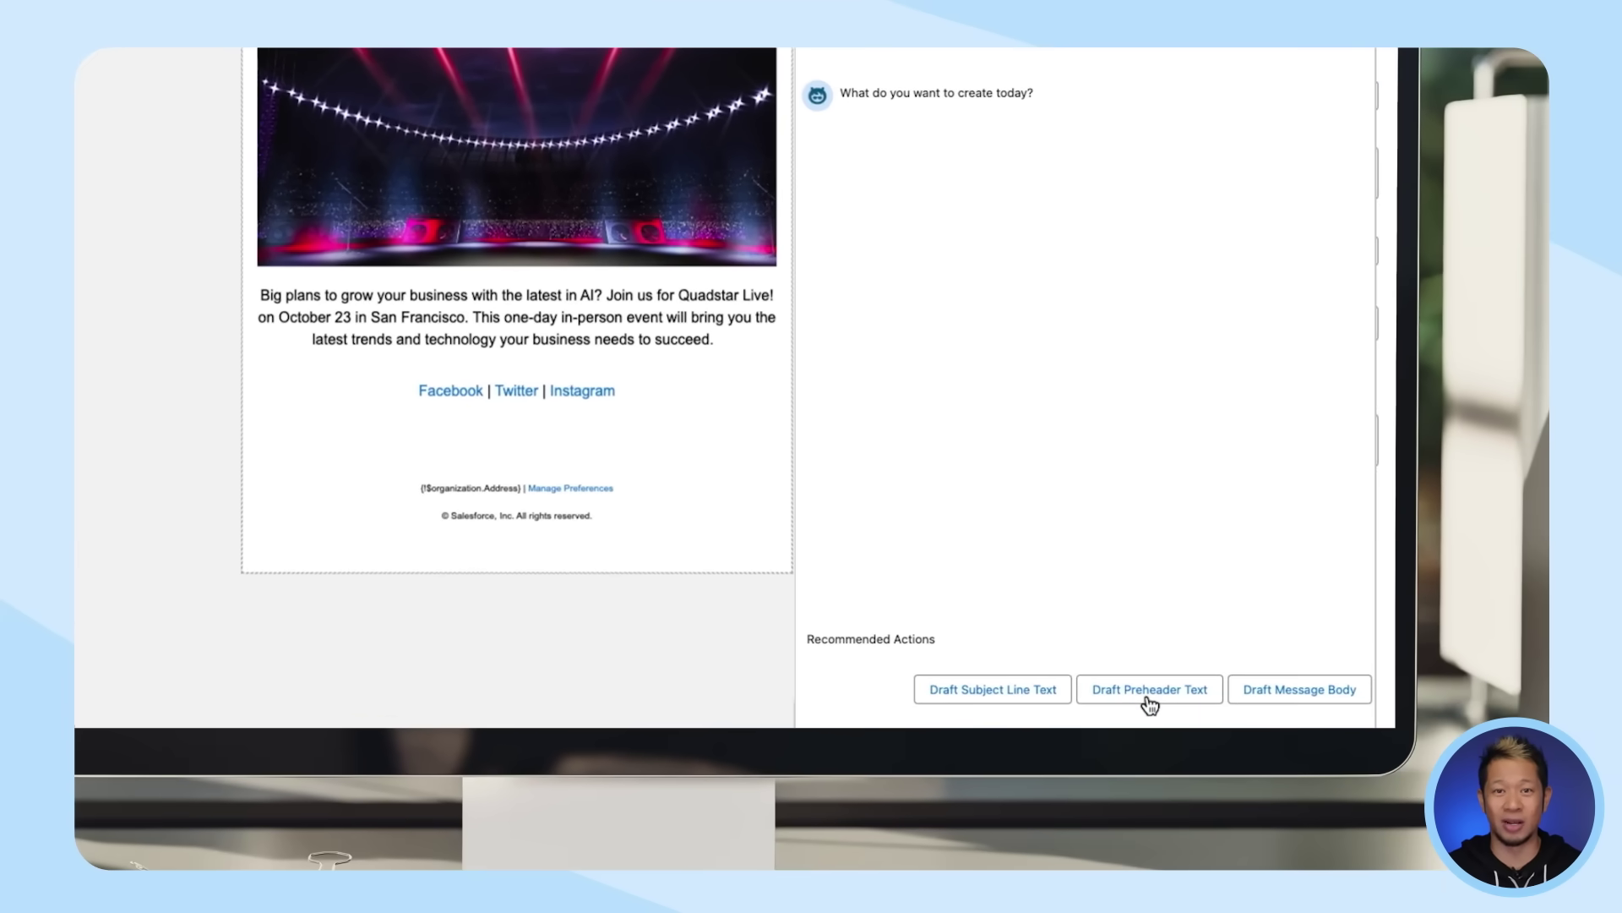
click(1305, 701)
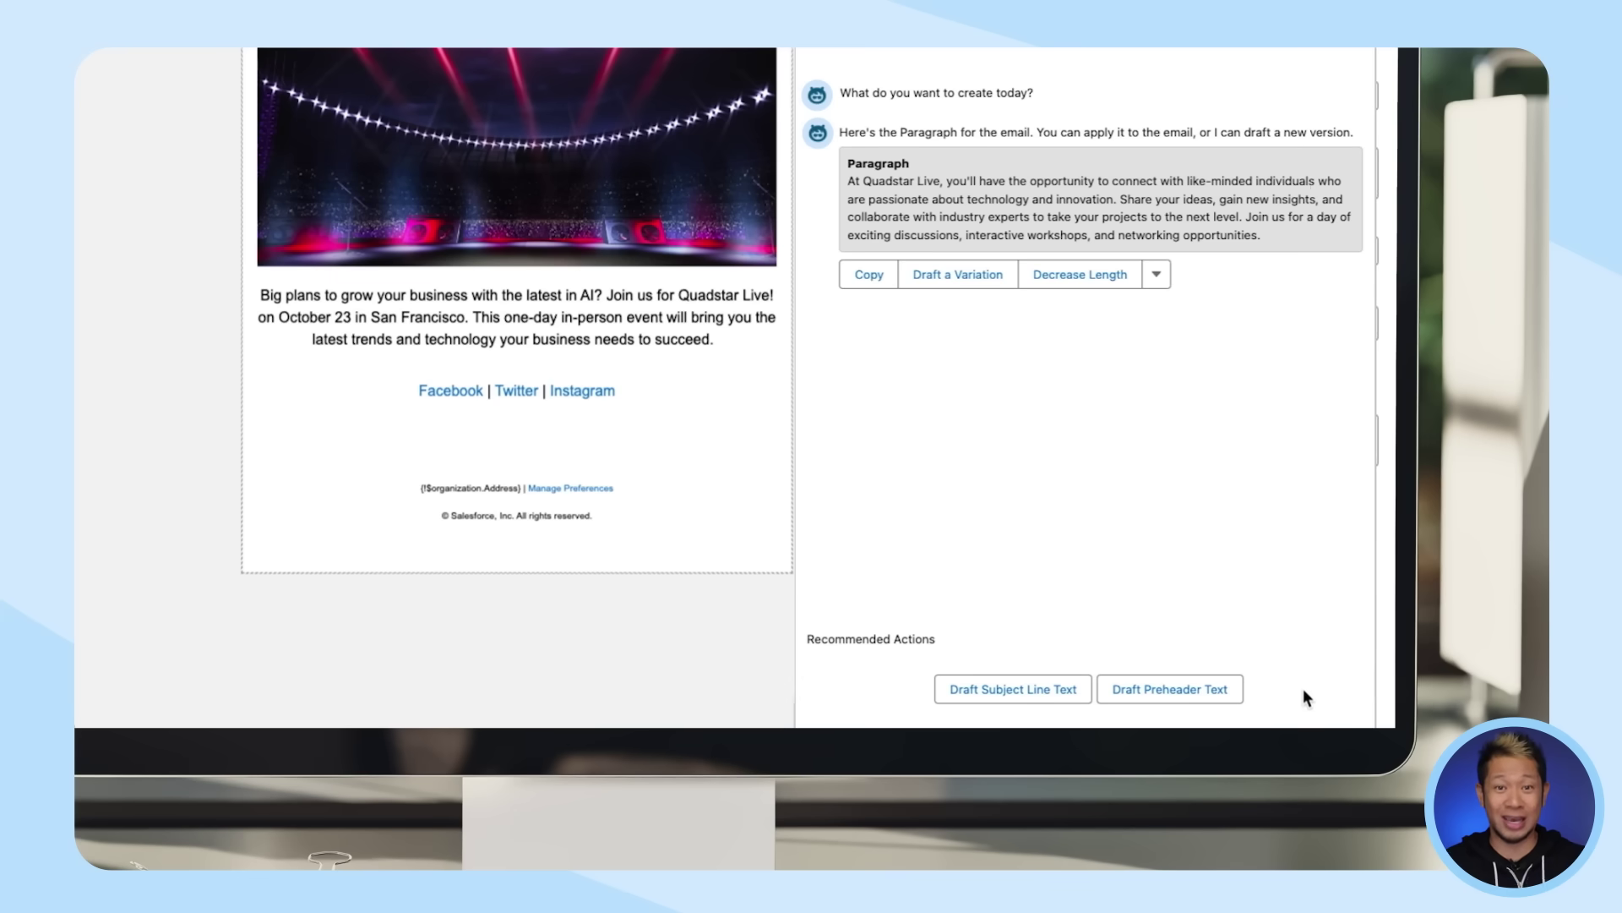
click(965, 276)
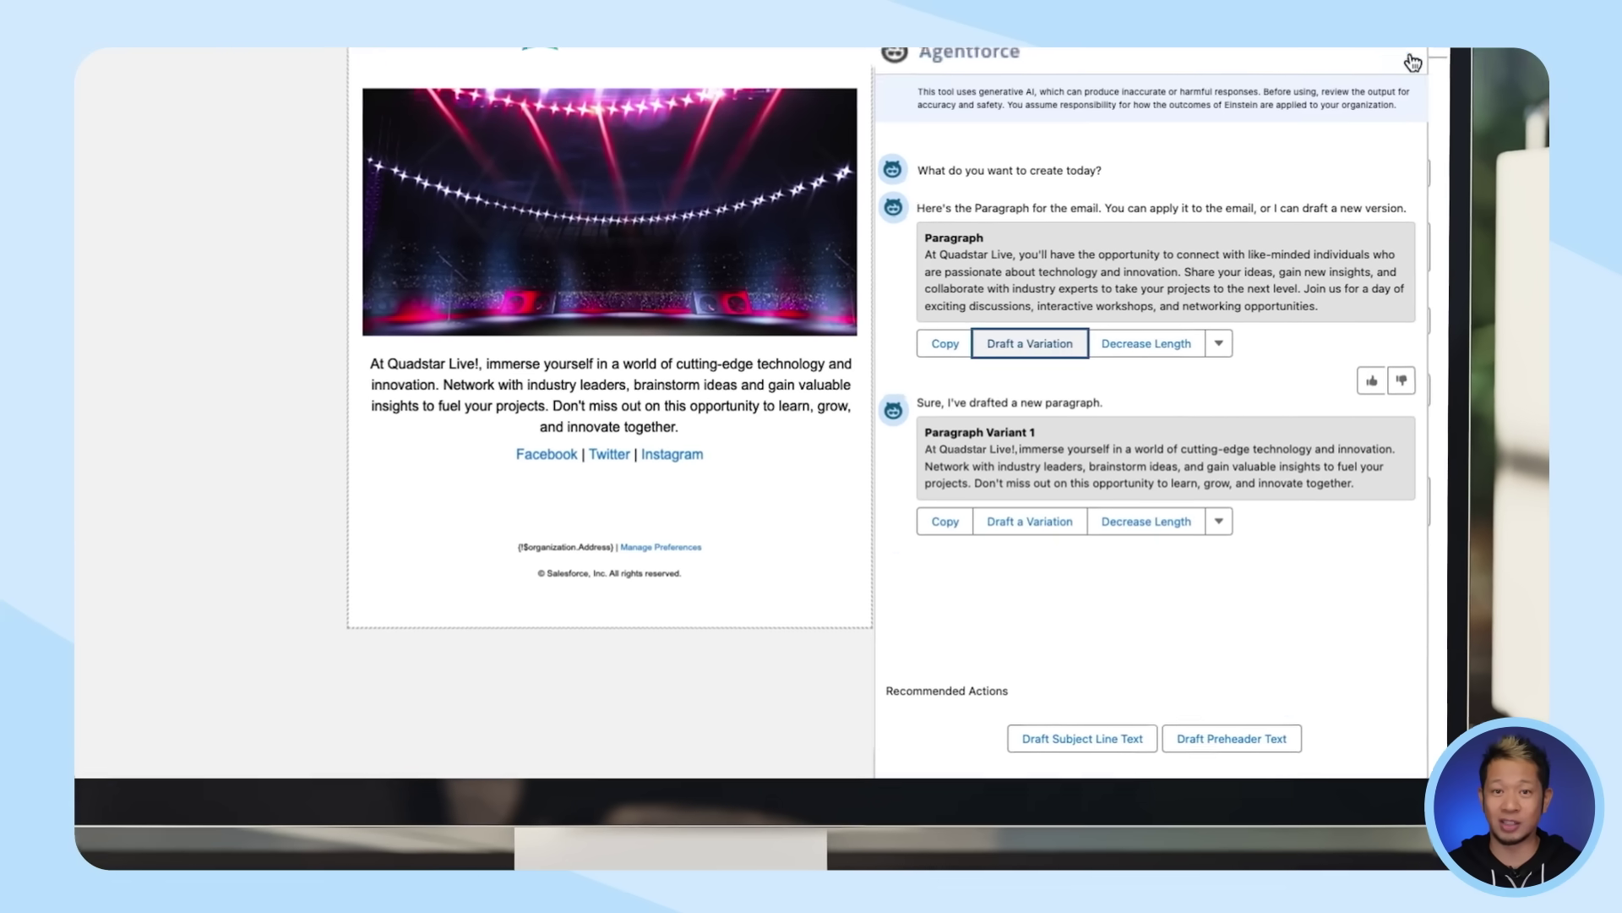
click(1405, 58)
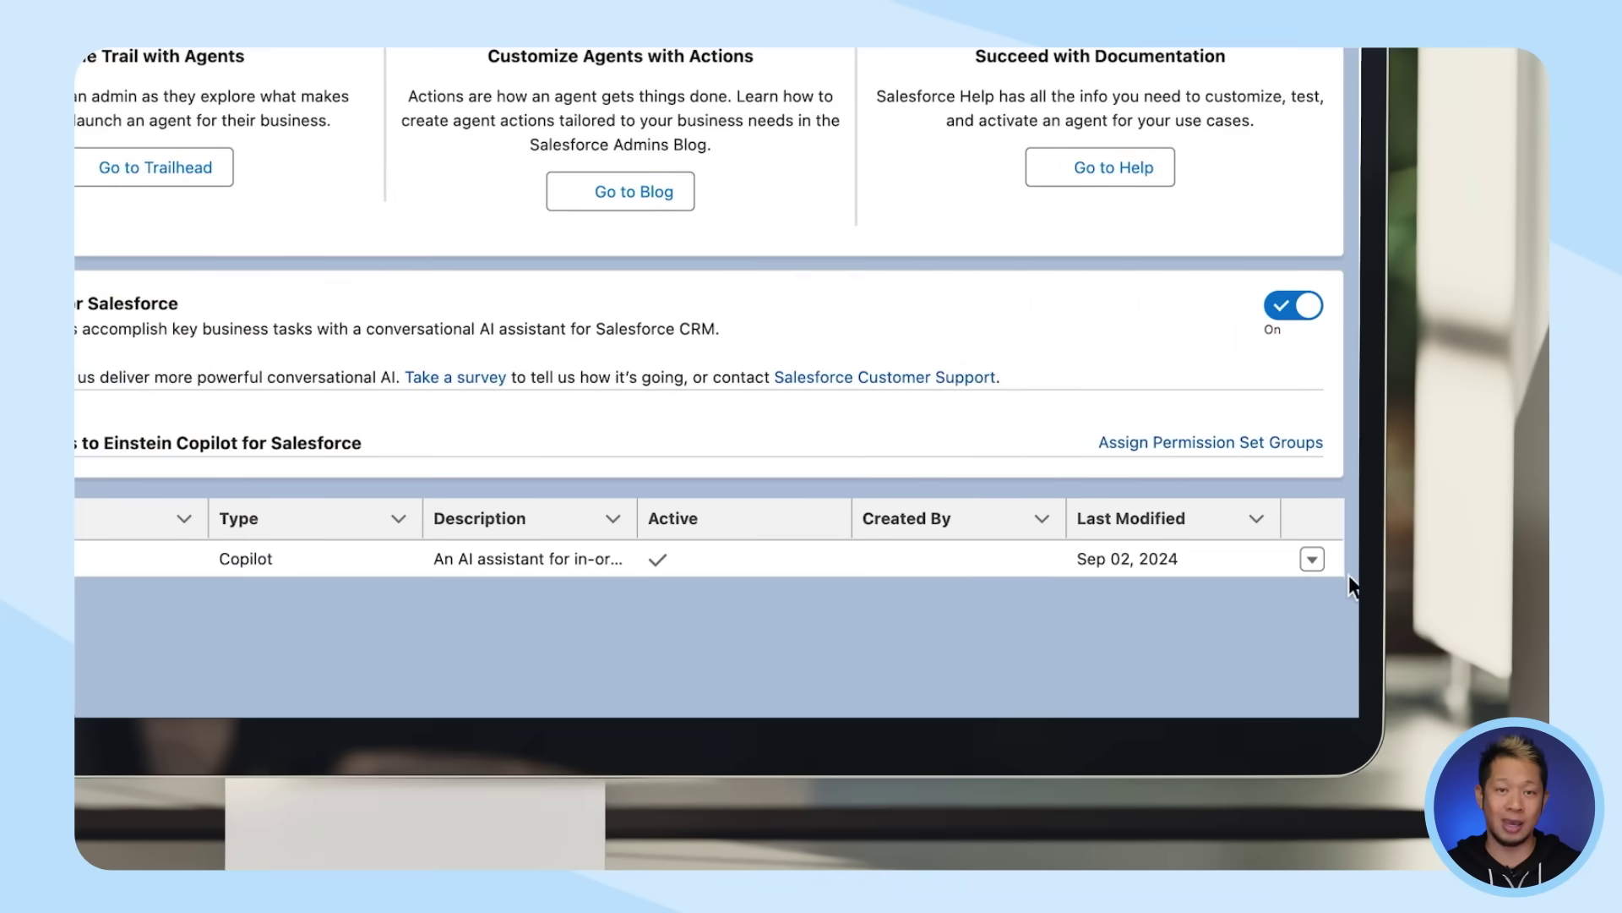
Open the Campaign Agent in Builder and review the Marketing Campaigns topic's instructions and six actions.
click(1313, 560)
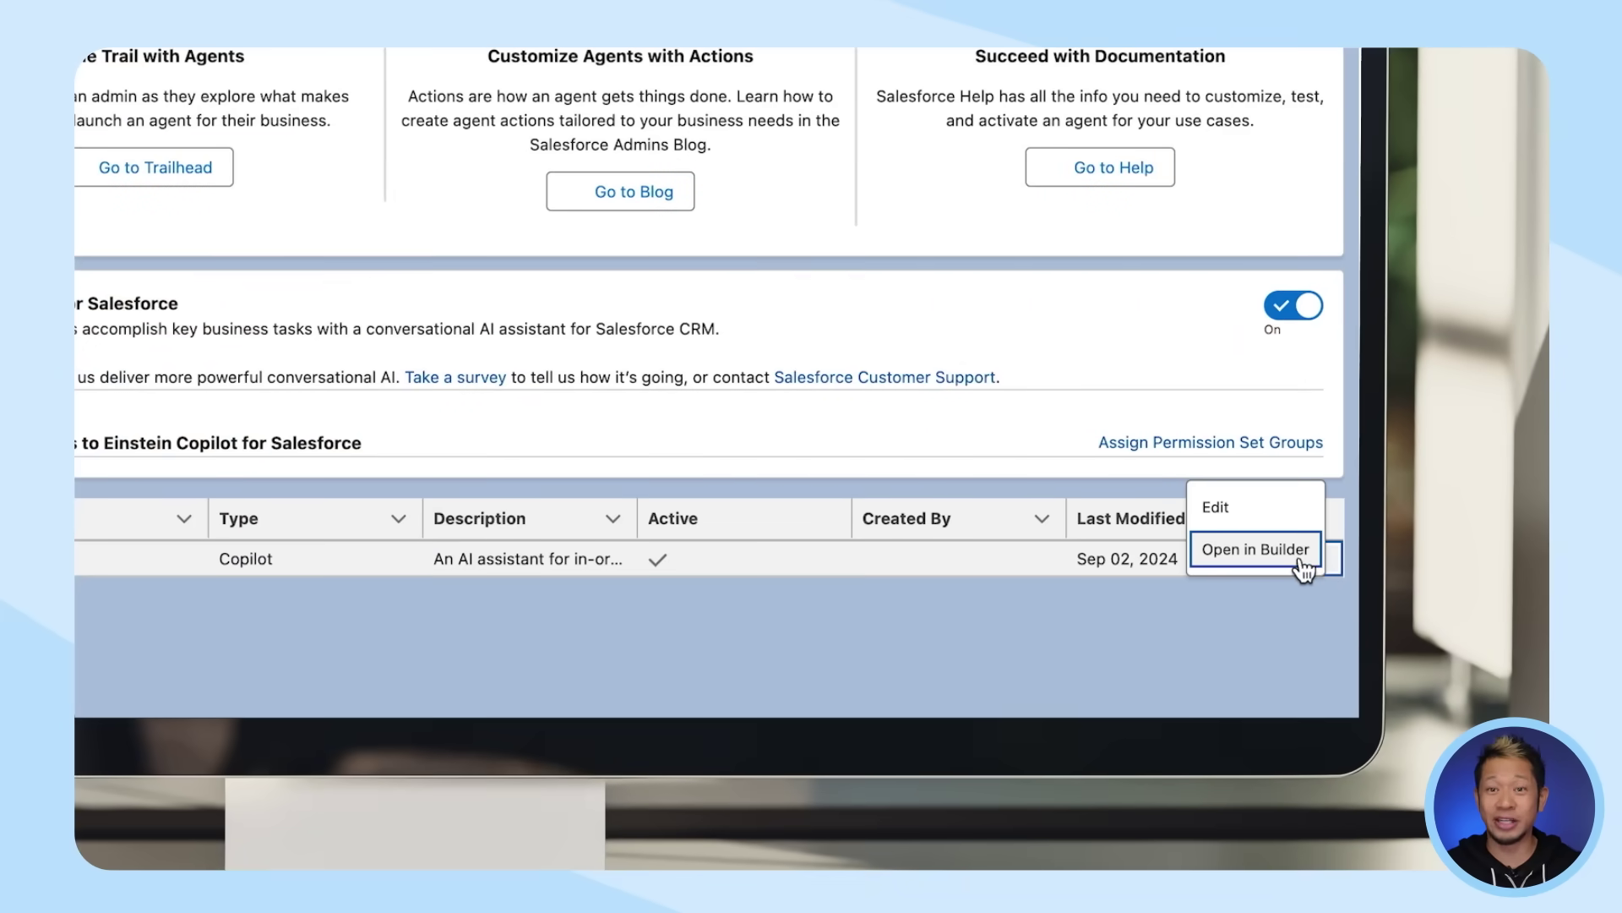
click(1302, 562)
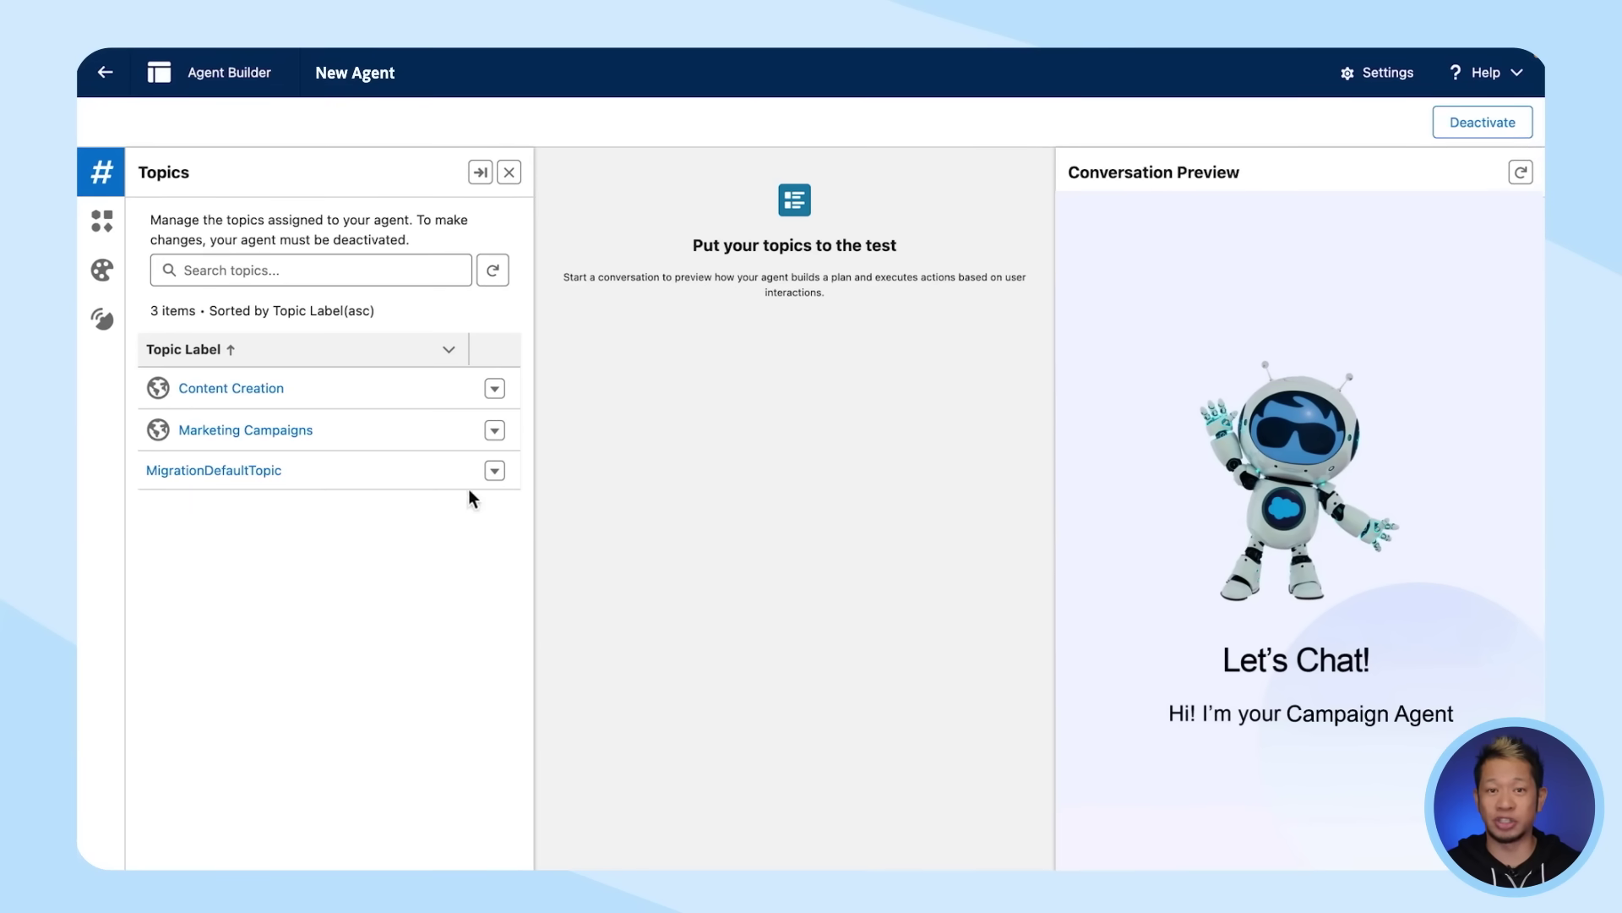
click(305, 432)
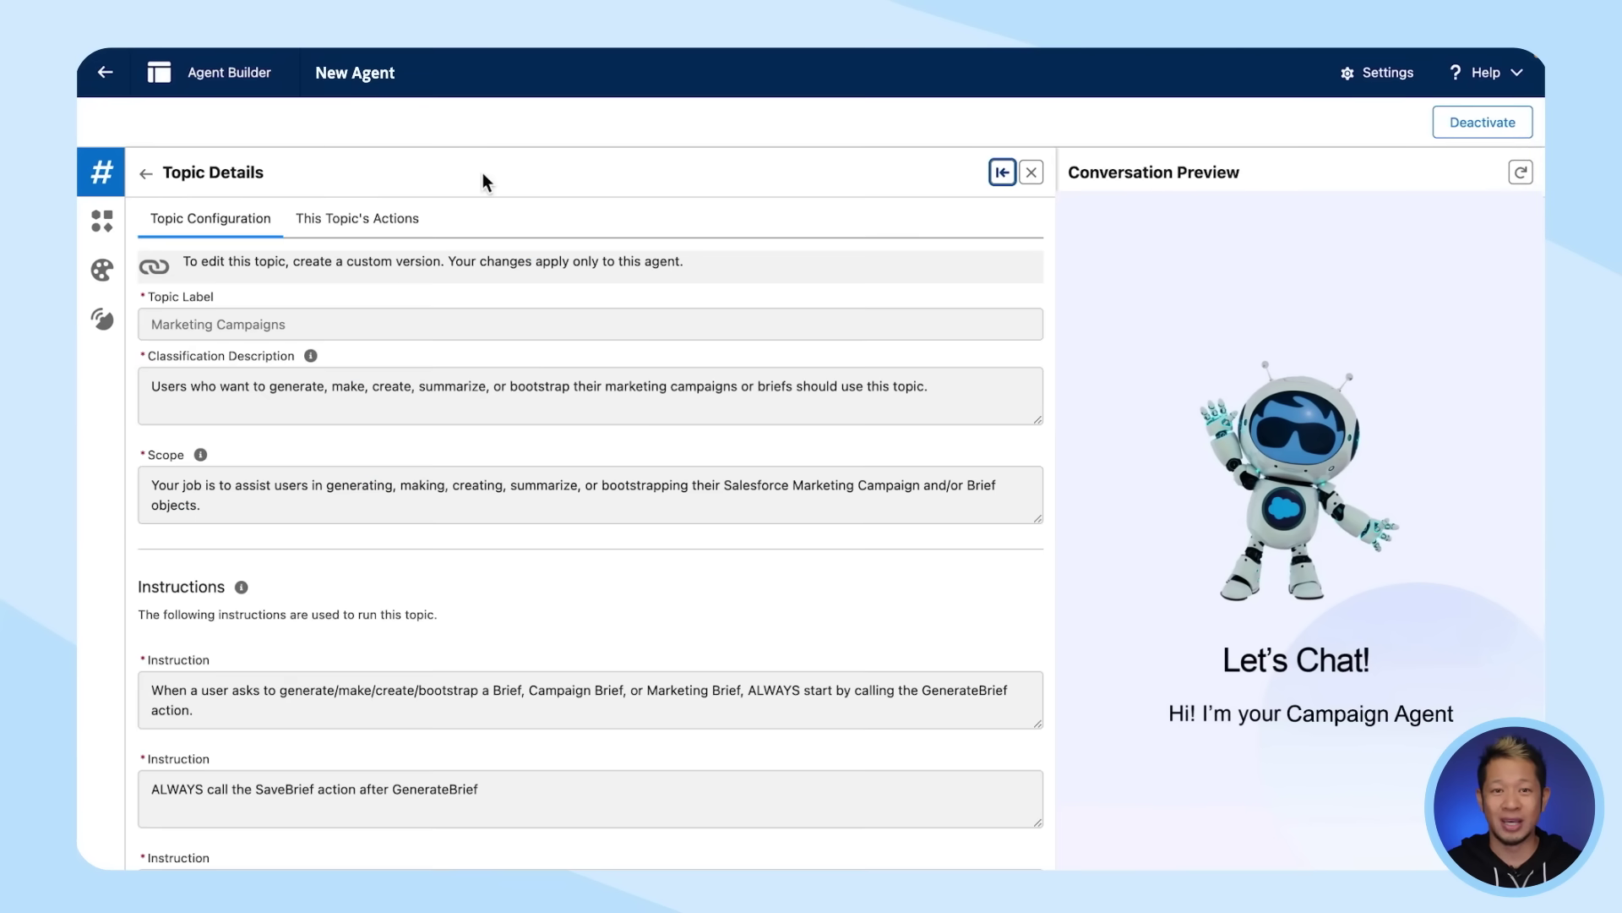
scroll(540, 434, down, 3)
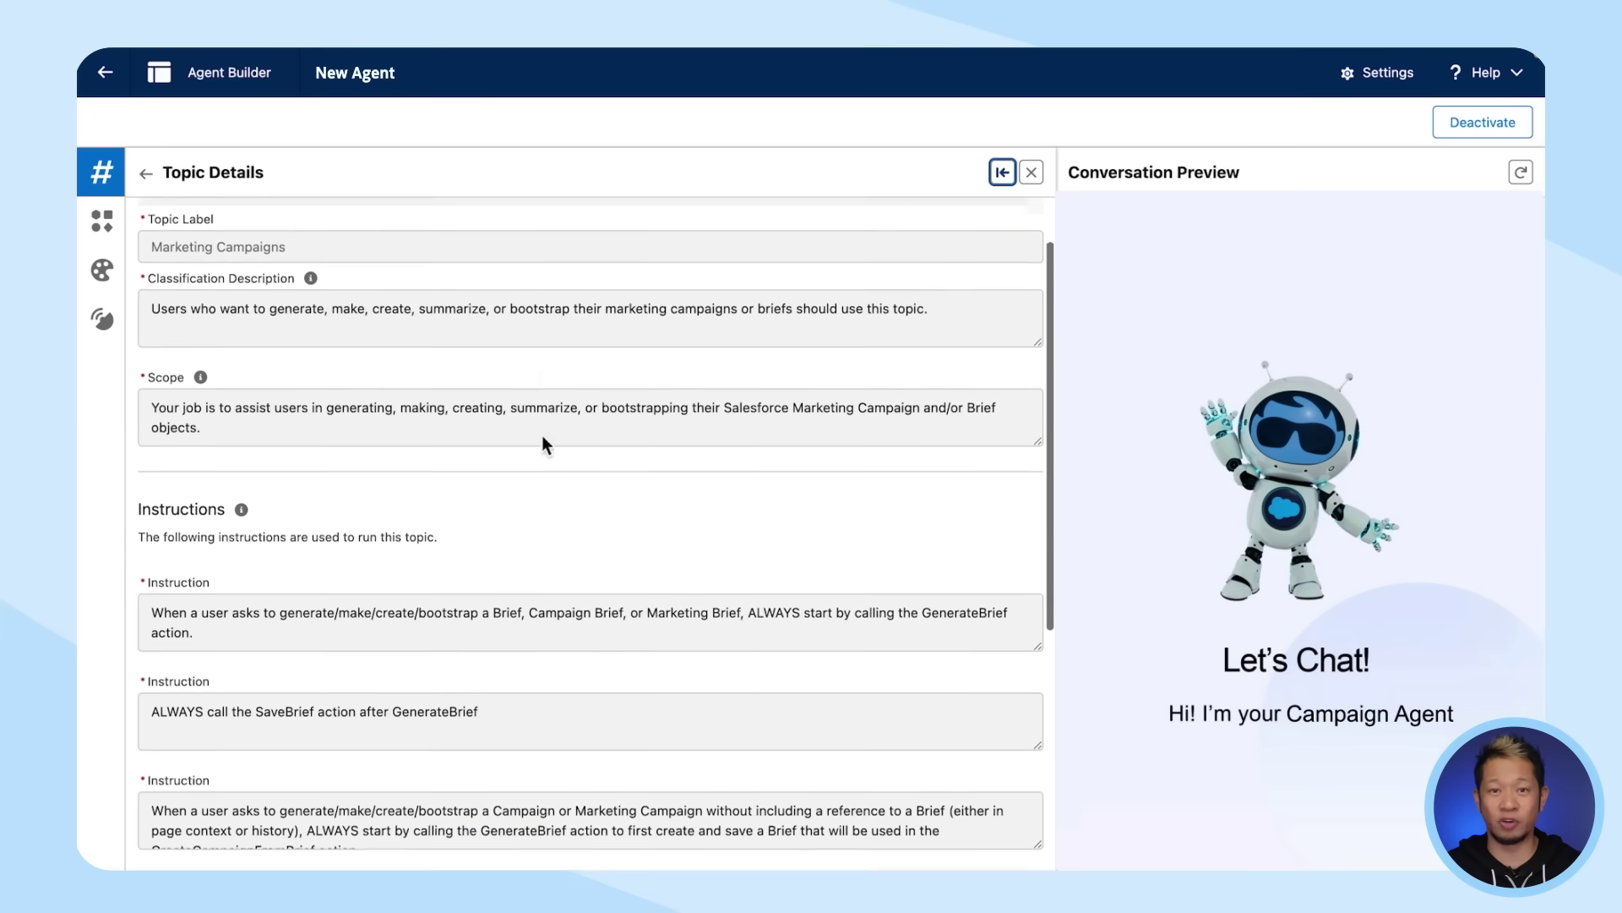
scroll(545, 443, down, 6)
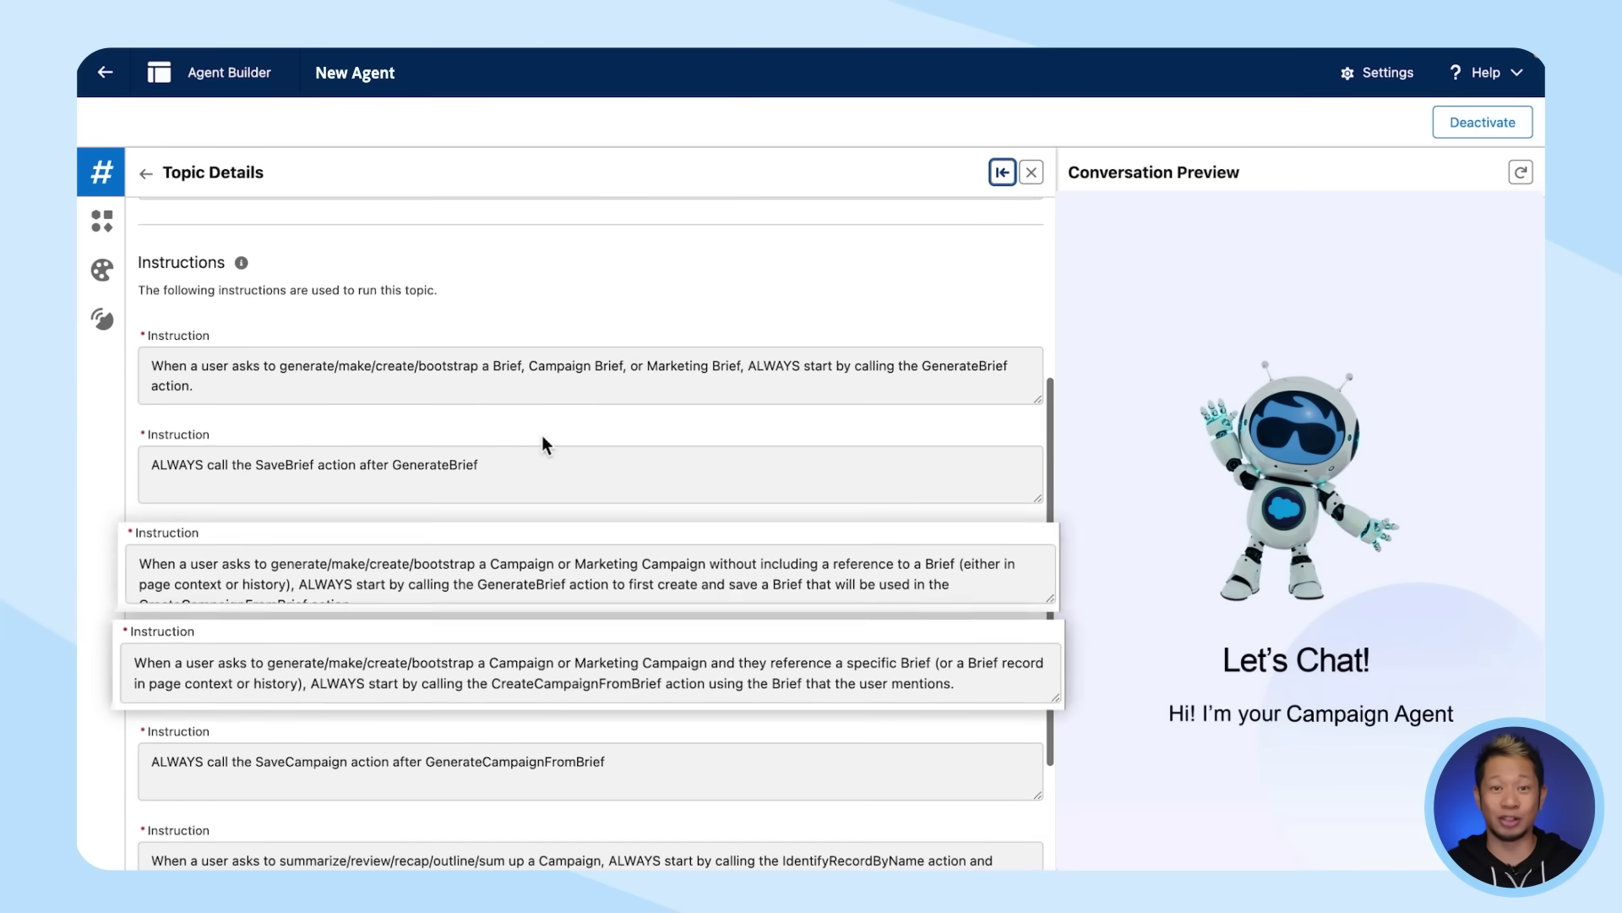
scroll(543, 441, up, 4)
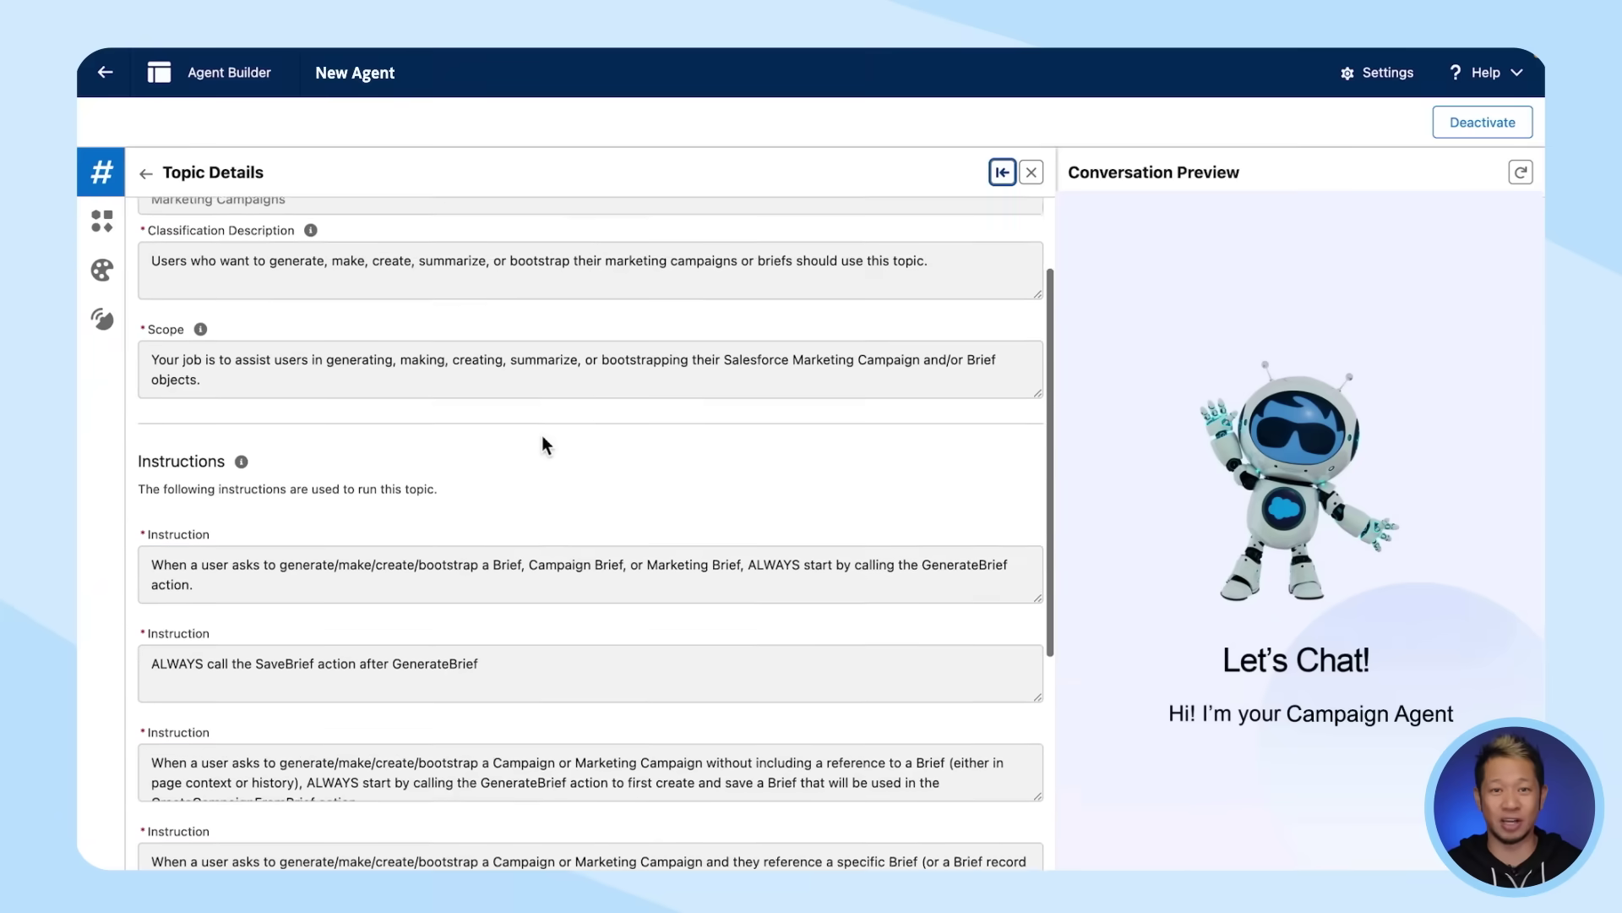
scroll(543, 441, up, 3)
click(393, 221)
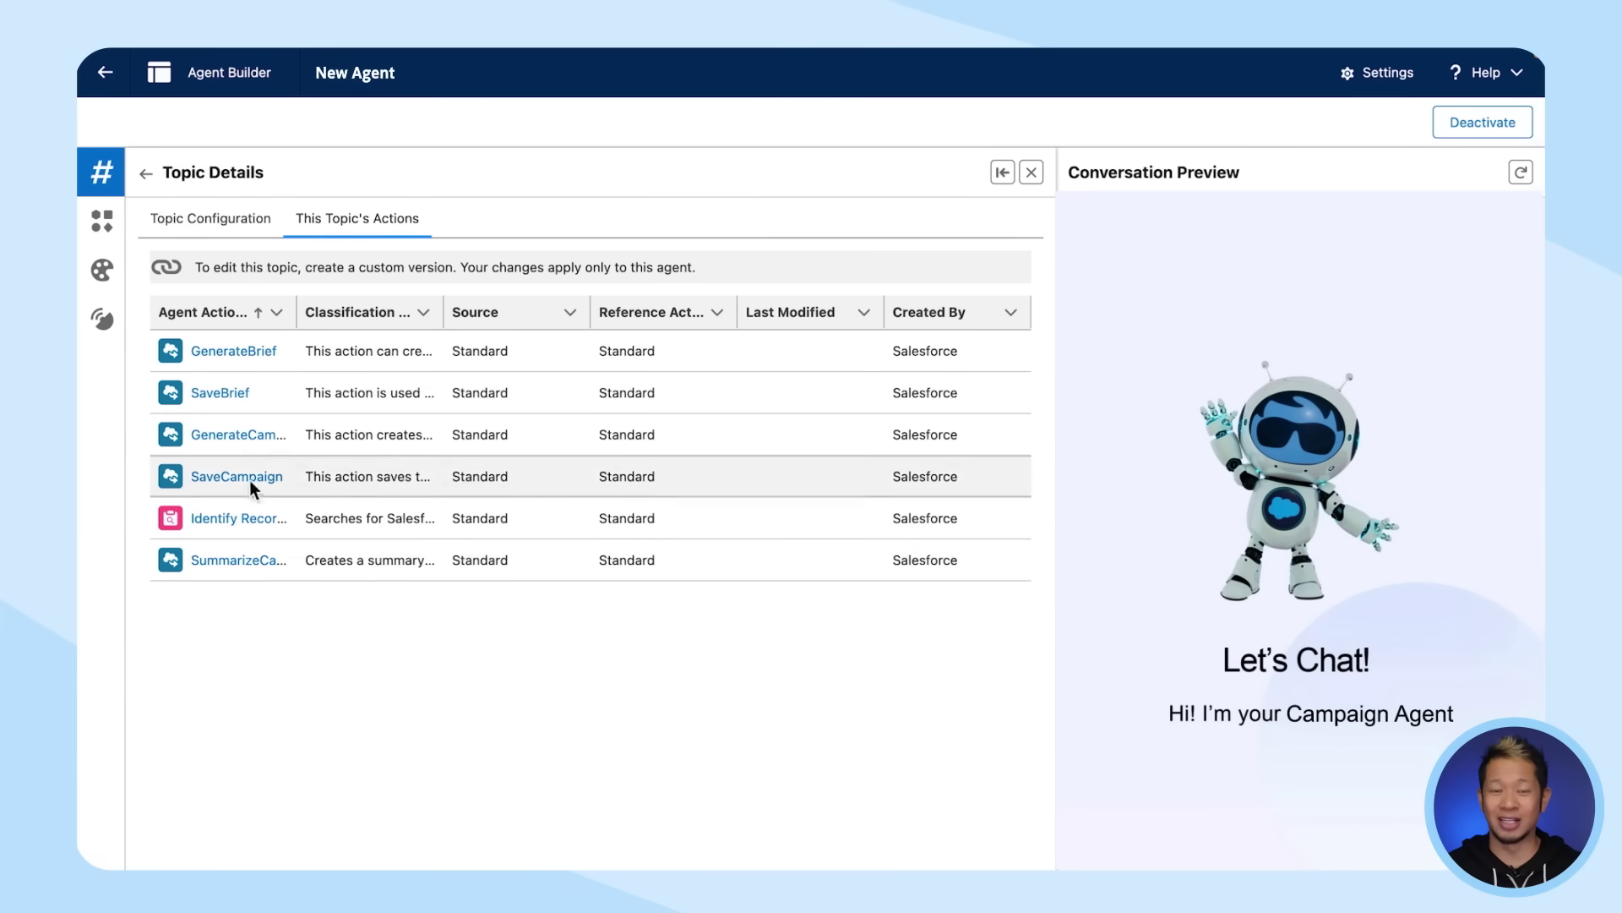
In Conversation Preview, ask the Campaign Agent to create a campaign for an upcoming customer event.
click(219, 224)
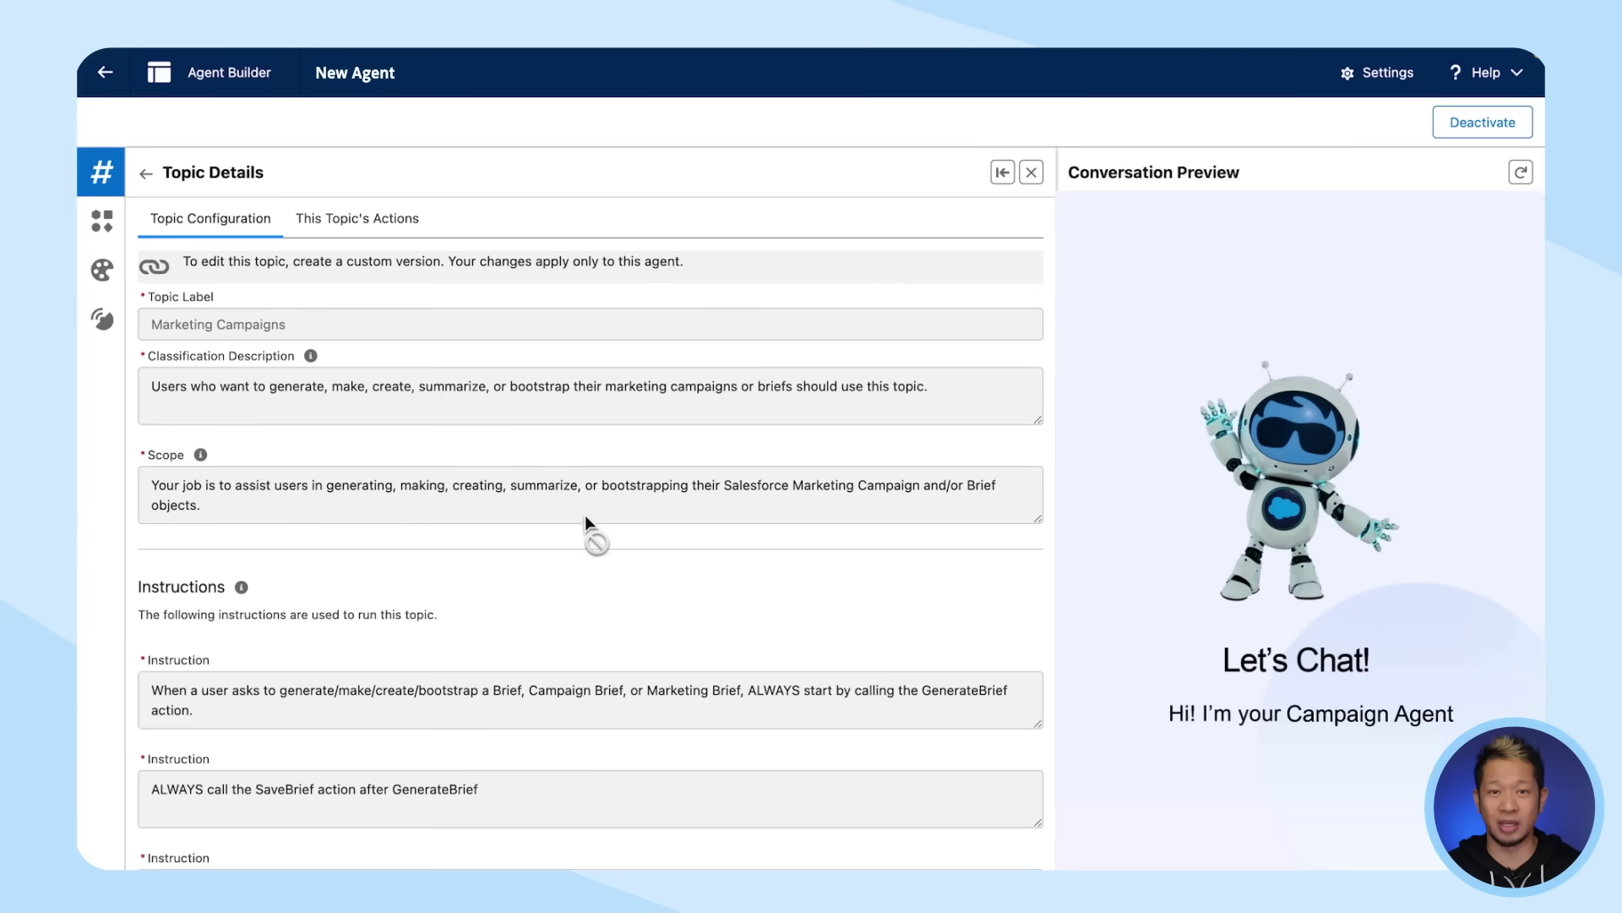
scroll(588, 524, down, 7)
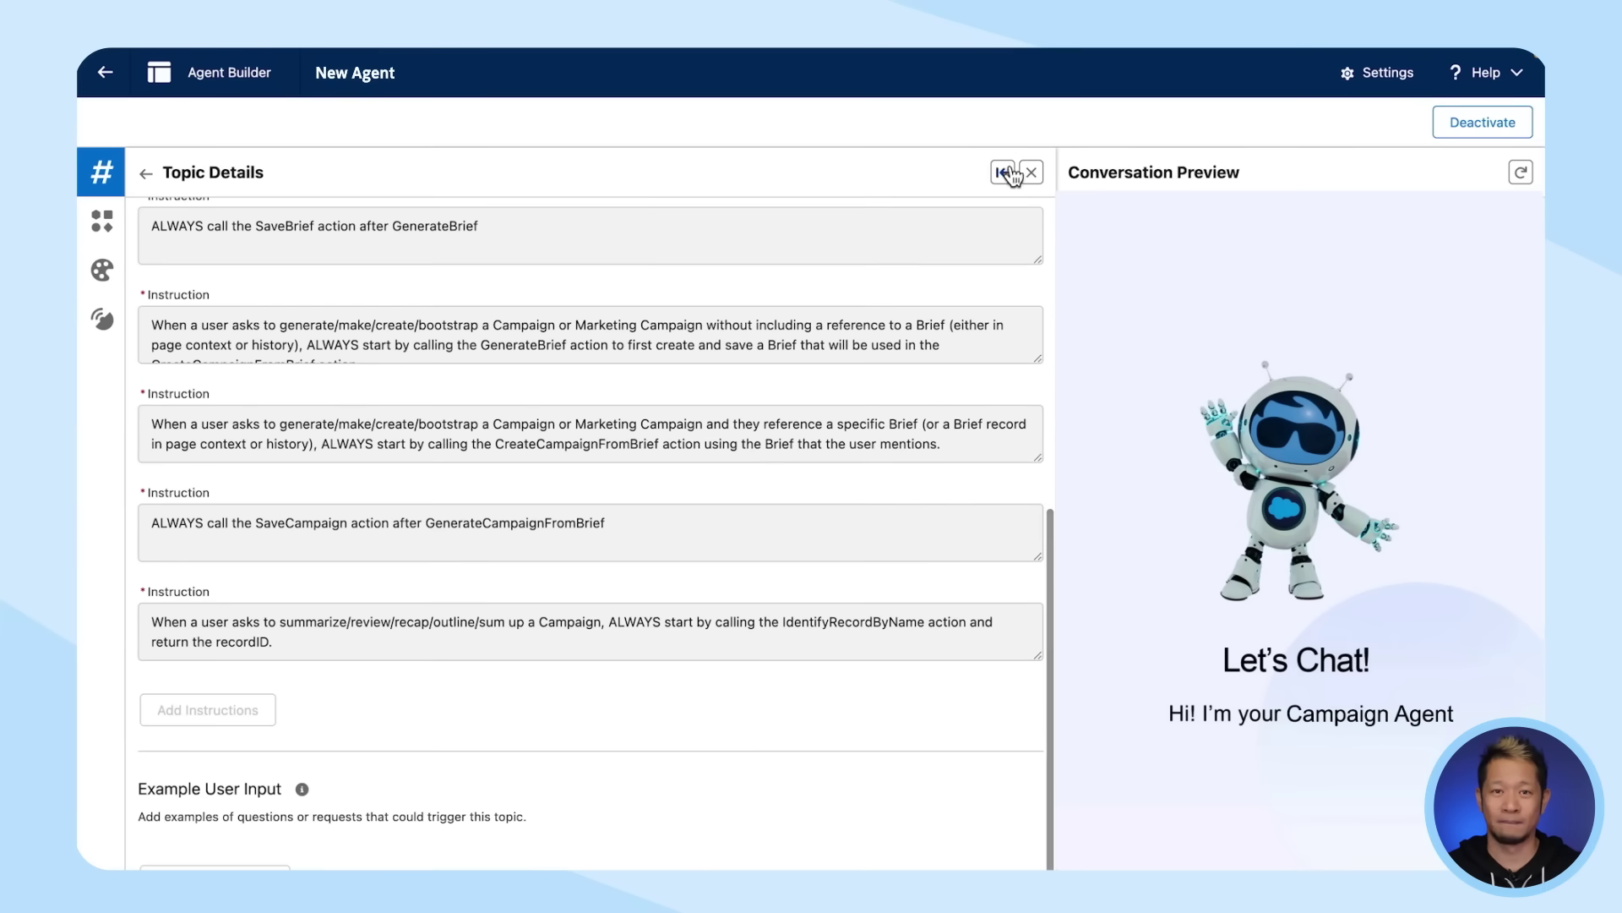
click(1004, 172)
text(c)
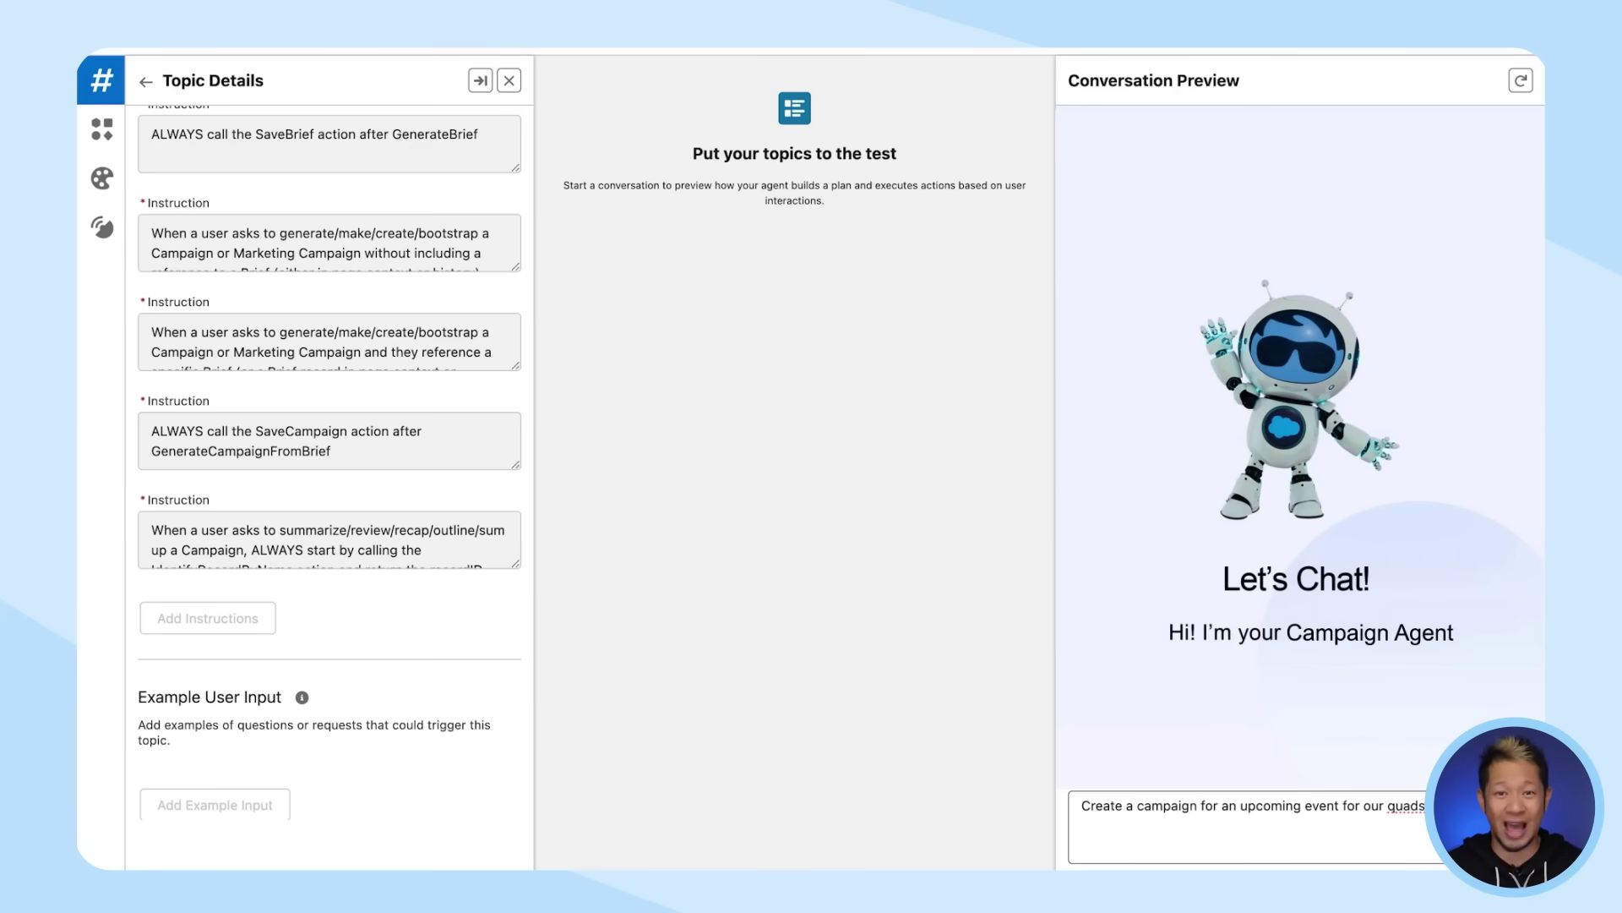
text(stomer)
key(Return)
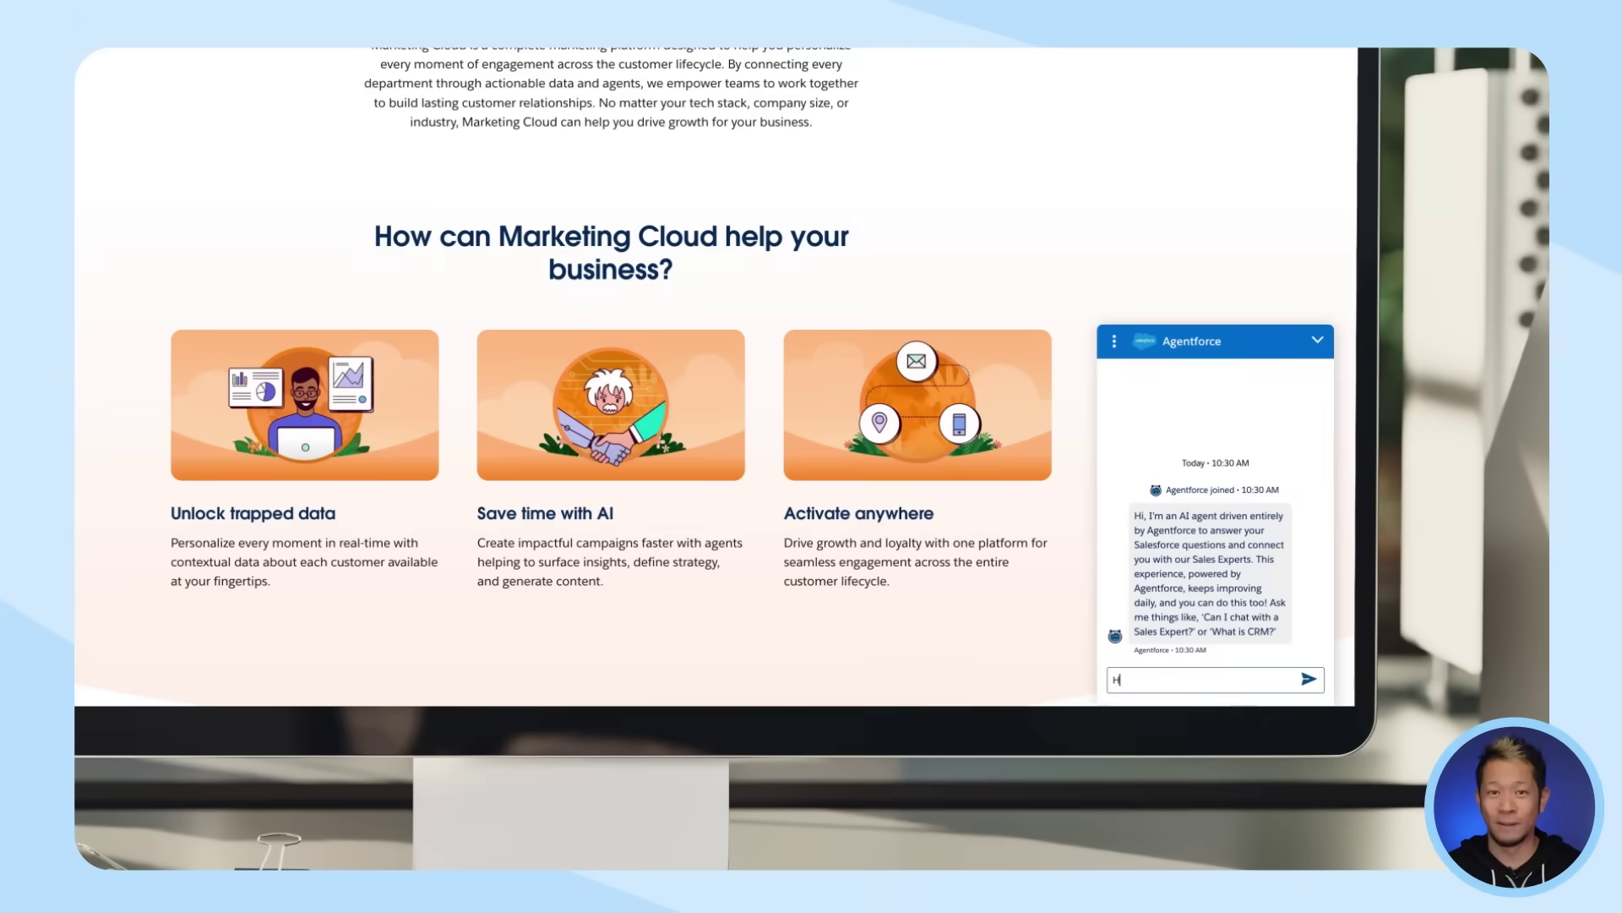
Ask the website's Agentforce chat 'can you tell me about Campaign Agent' and read the answer.
text(can you tell me about Camp)
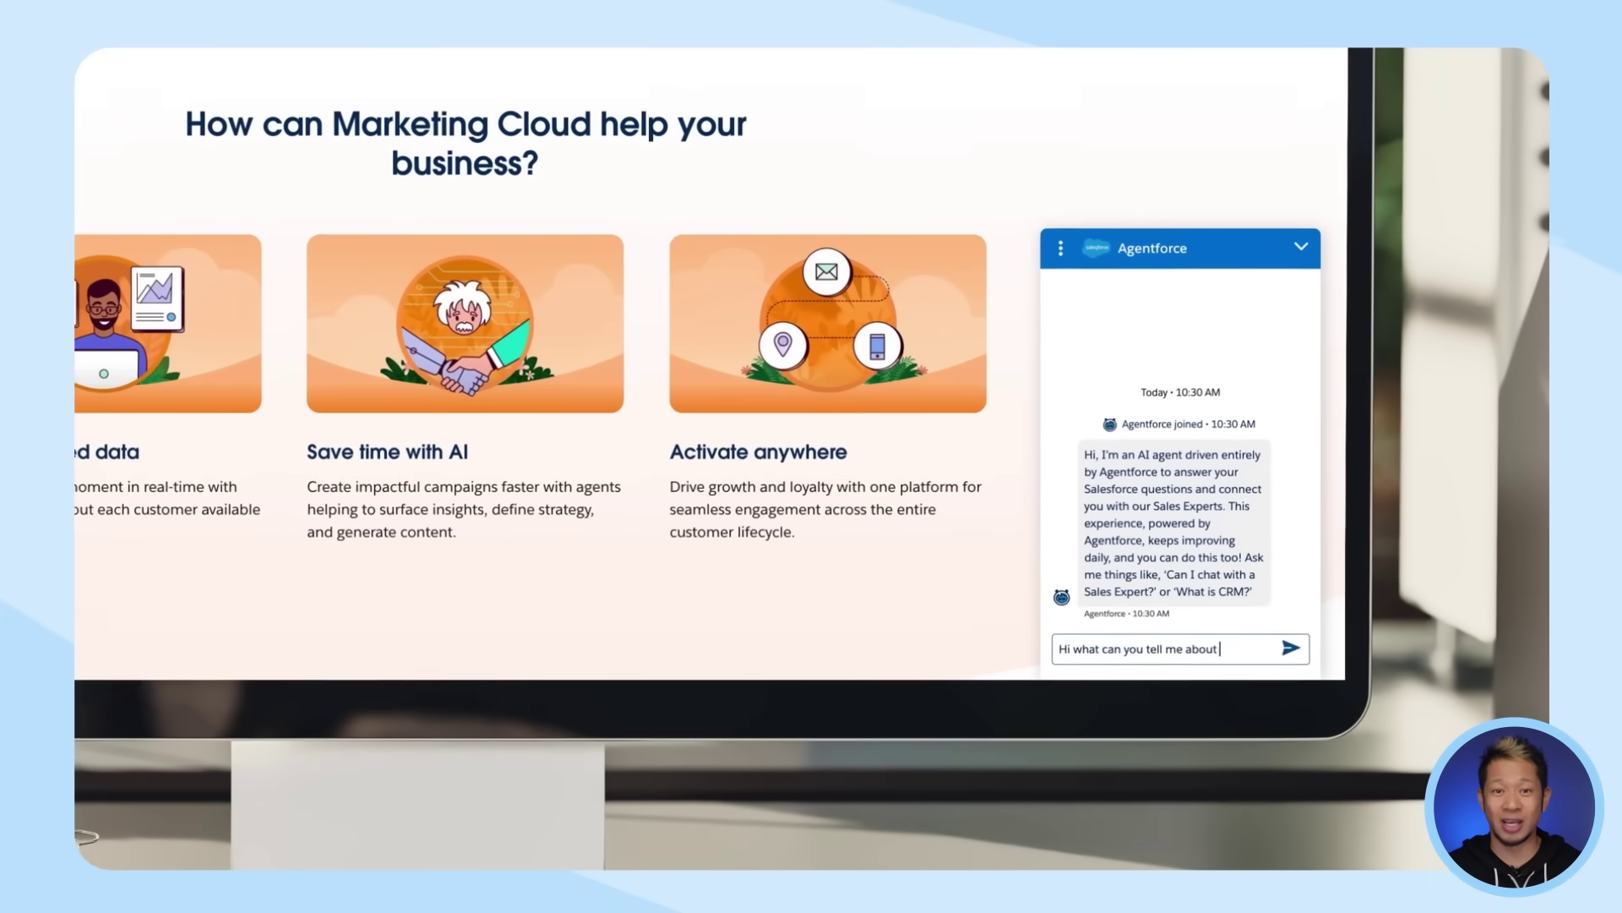
text(aign Agent)
key(Return)
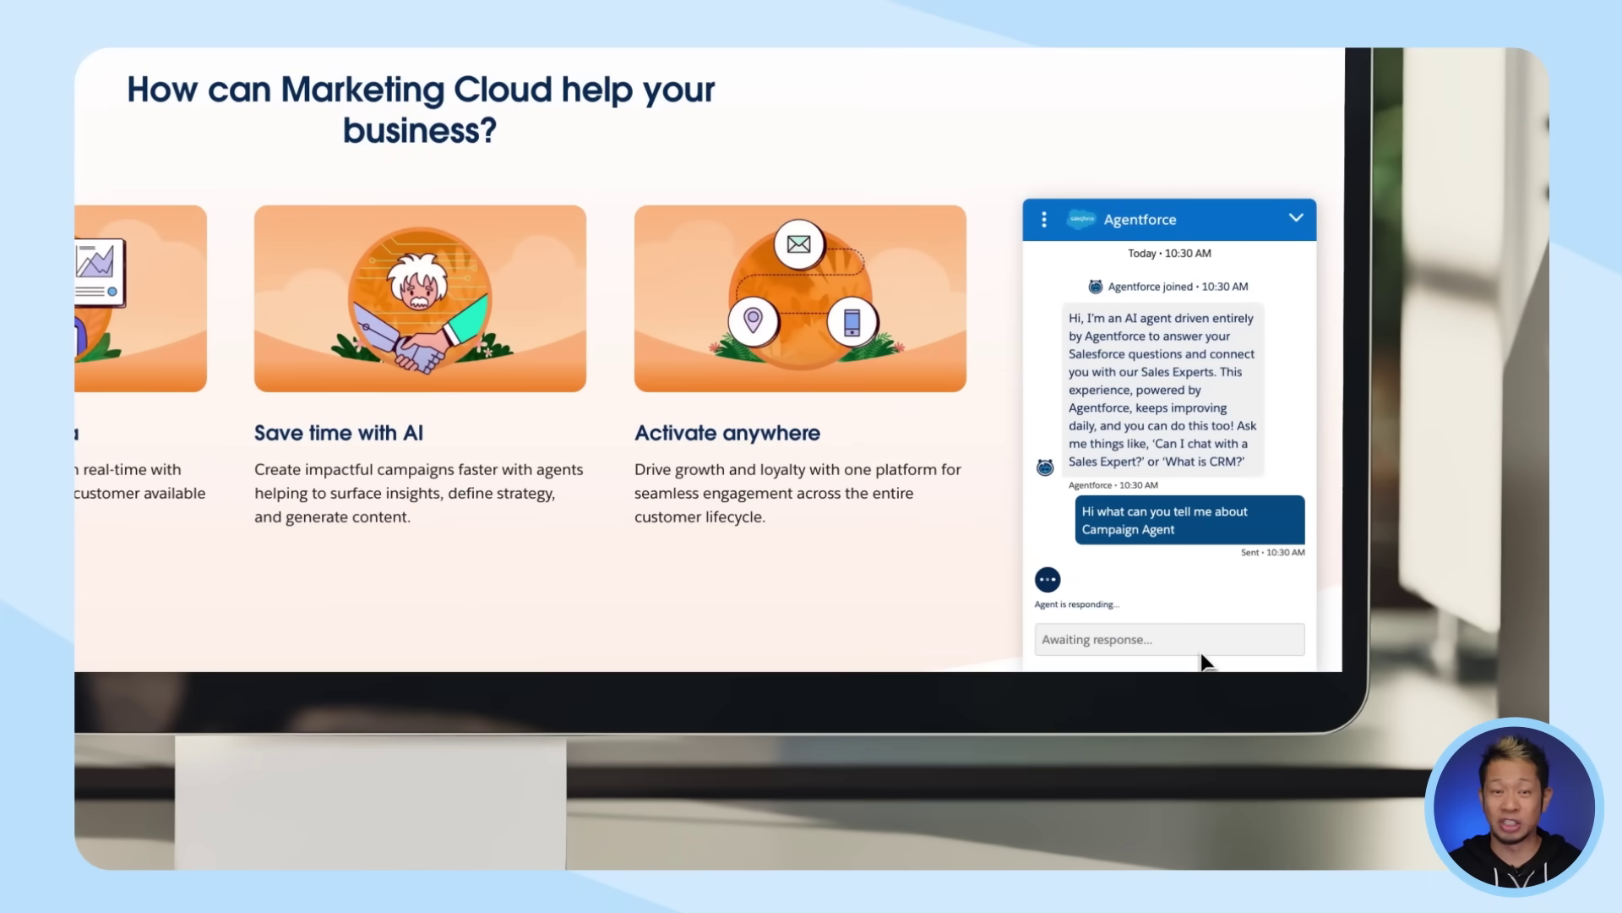
scroll(1200, 562, down, 5)
scroll(1200, 562, down, 1)
Request a call with a rep to see a demo: 'Yes, could I book a call with a rep to see a demo?'.
text(Yes, could I b)
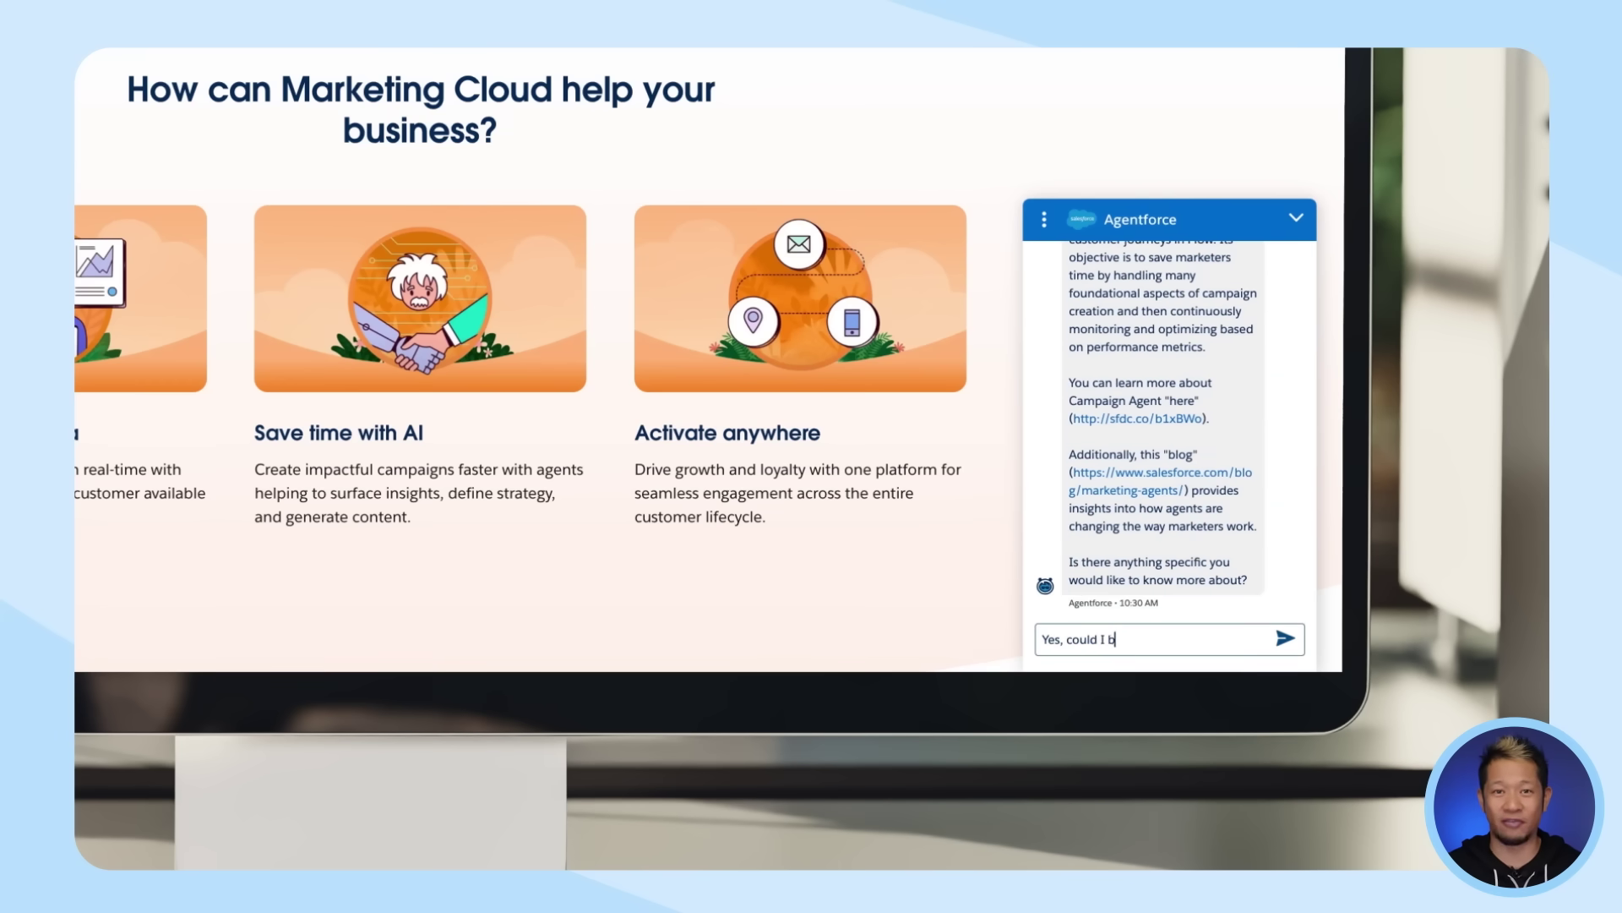
text(ook a call with a rep to see a demo?)
key(Return)
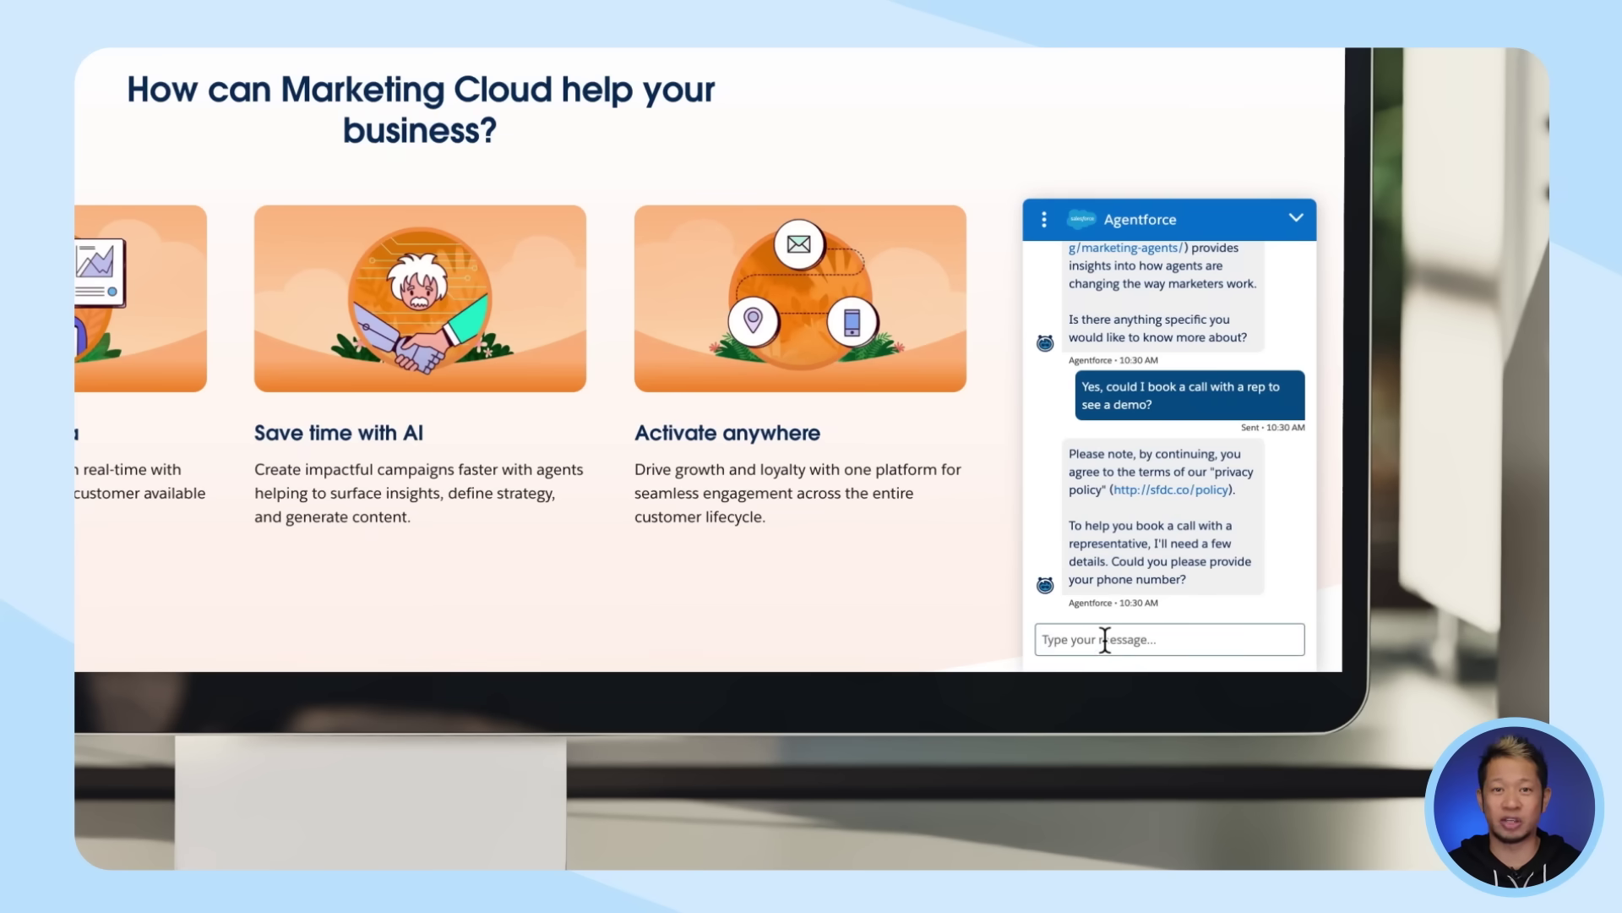
text(O)
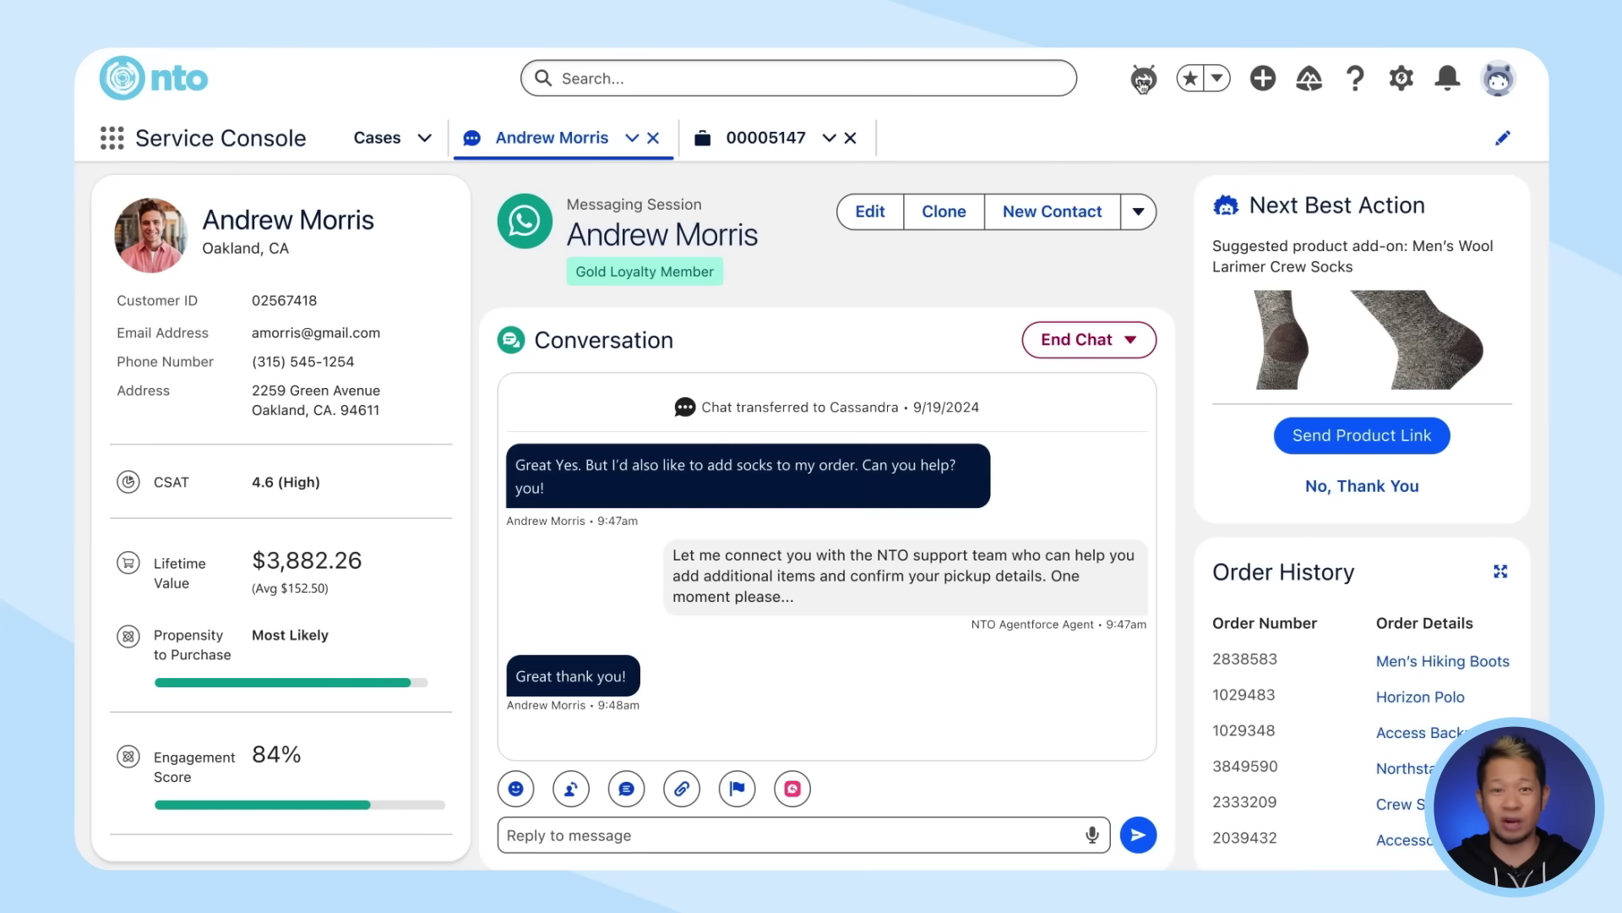
Have Agentforce draft a reply suggesting Men's Wool Larimer Crew Socks to the customer.
click(1143, 80)
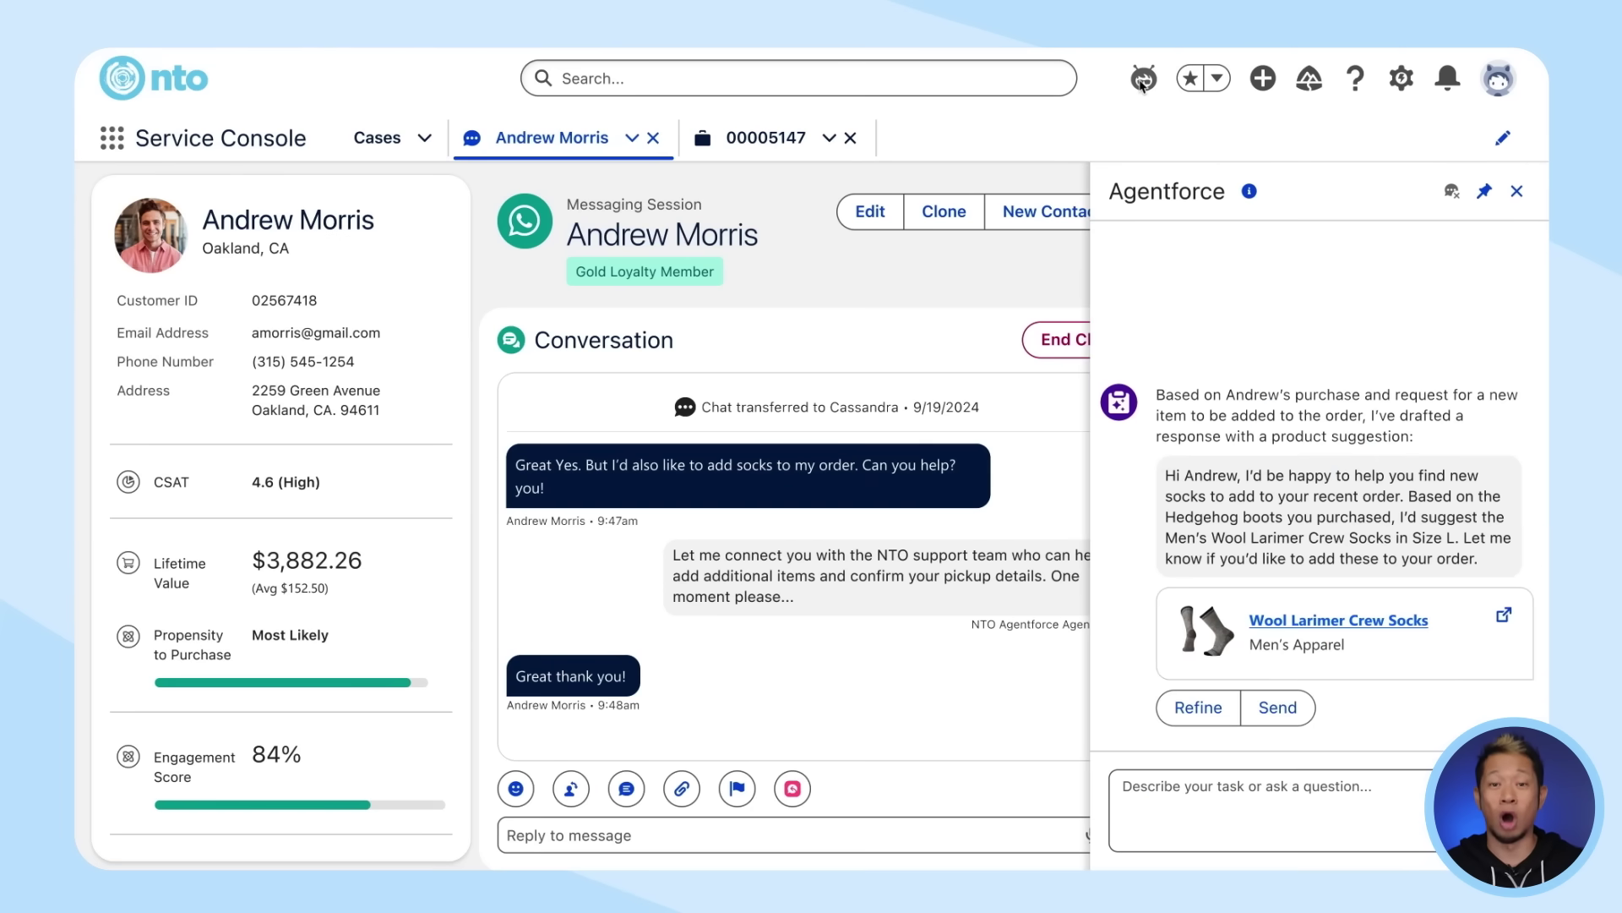